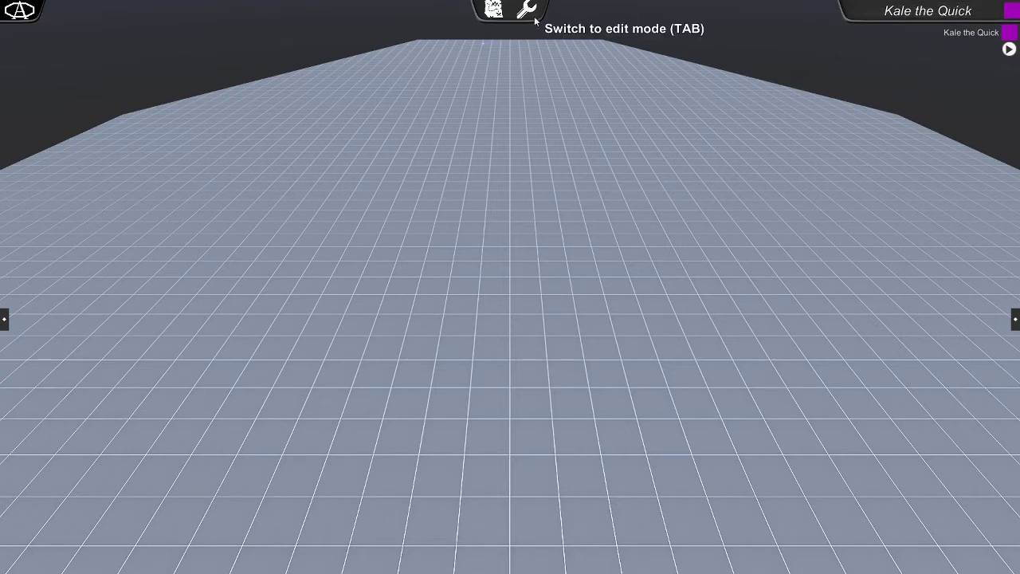
- Examine the audio volume settings in the options, then return to the table
left_click(27, 21)
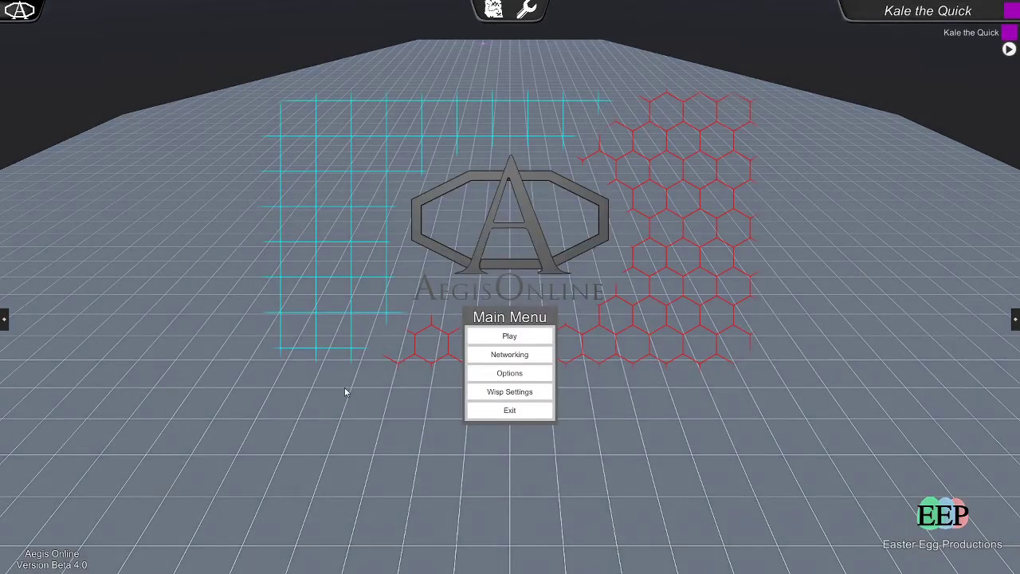
left_click(500, 380)
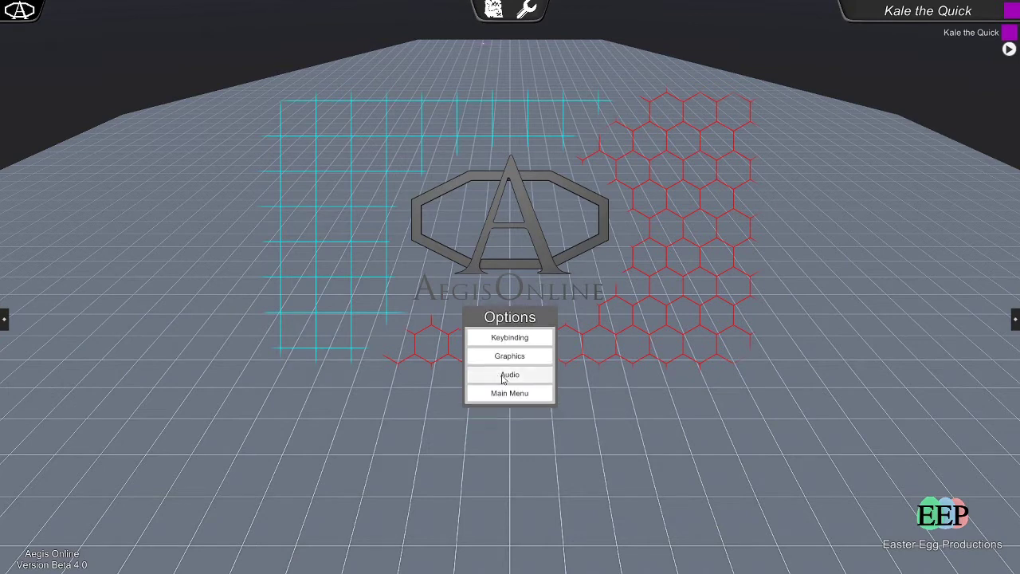
left_click(500, 376)
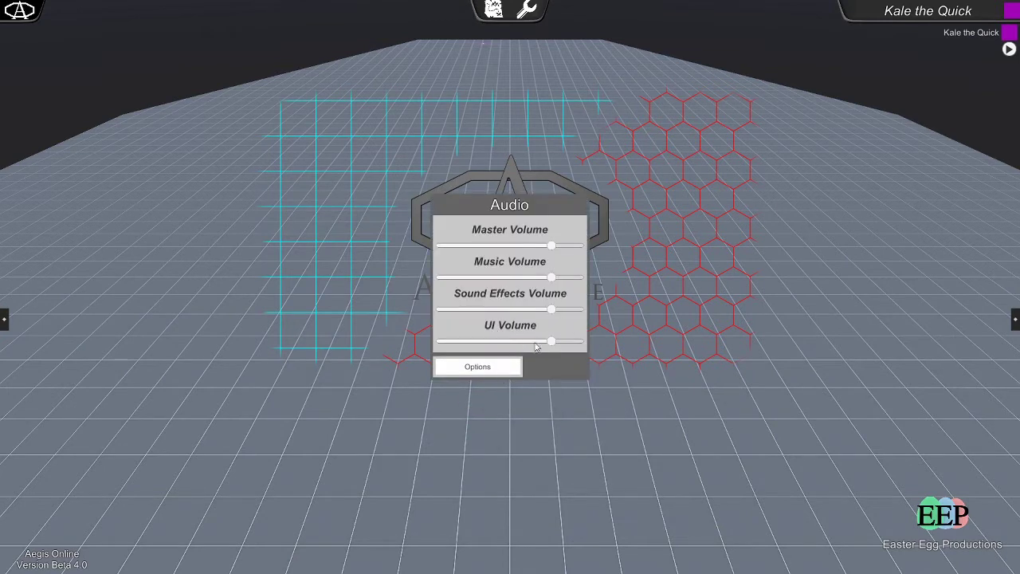
left_click(480, 370)
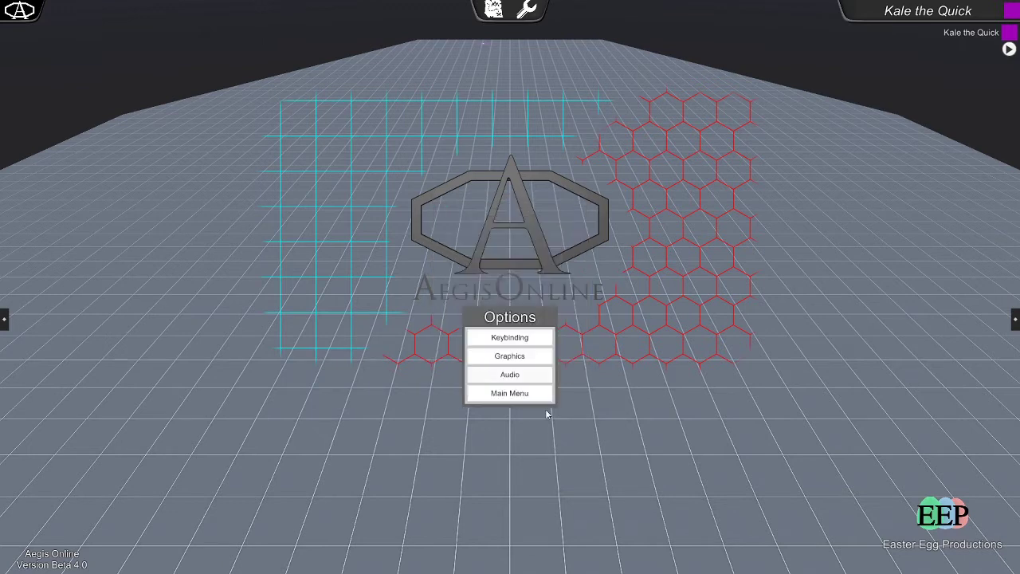
left_click(488, 399)
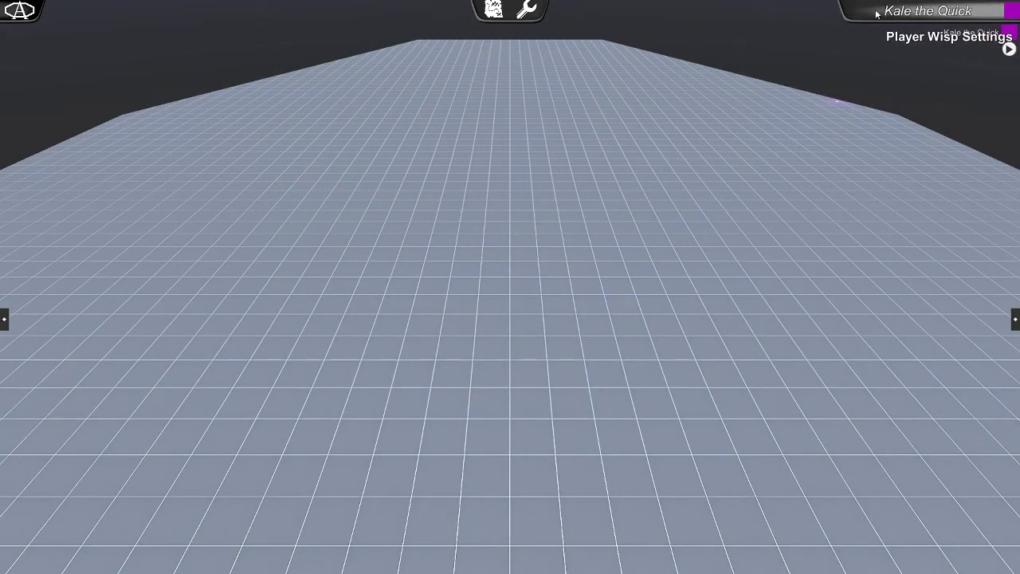
- Change the player wisp's color to bright red (R 228, G 0, B 4) and close the wisp settings
left_click(909, 16)
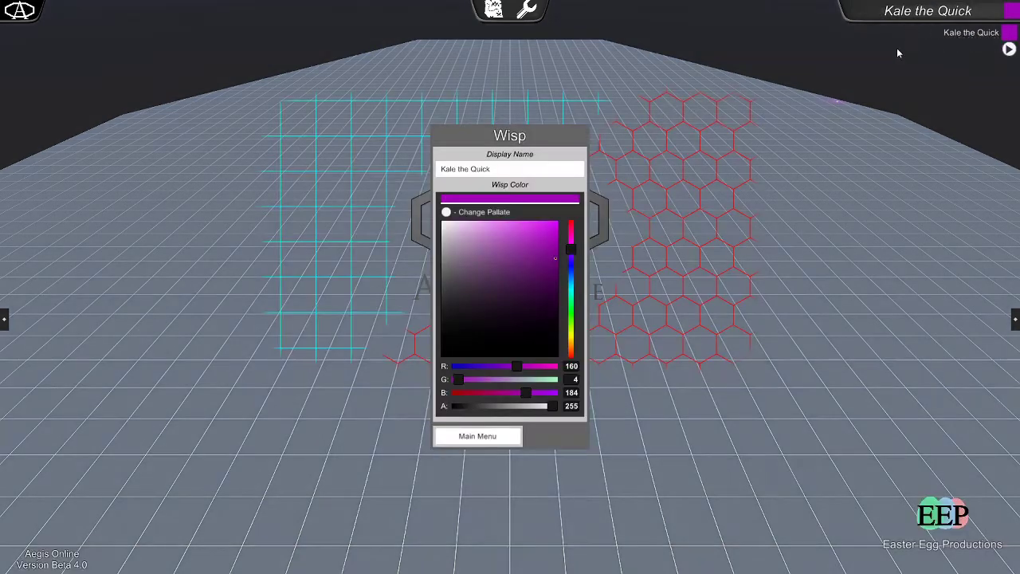
left_click(514, 171)
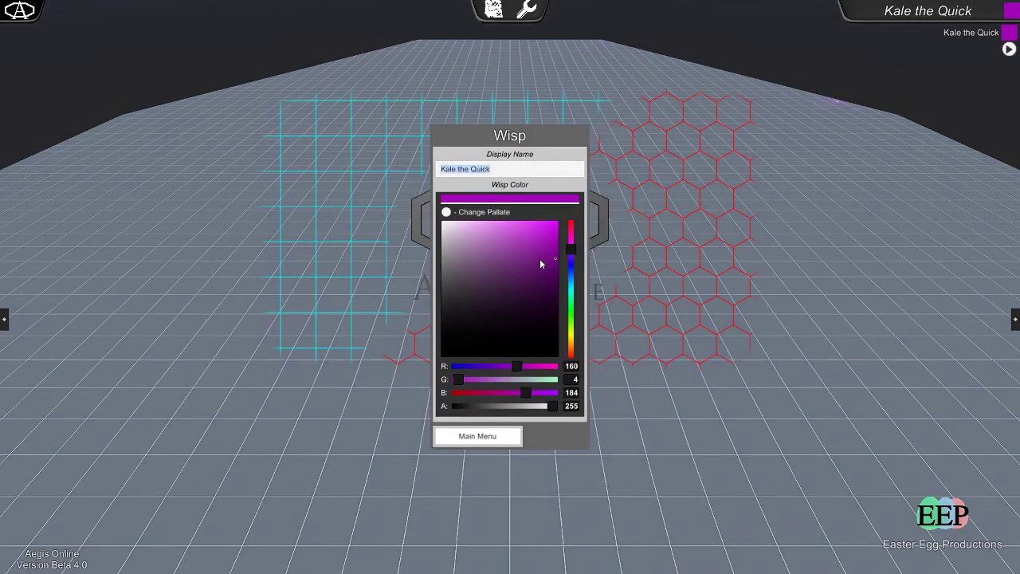
mouse_move(539, 258)
left_mouse_down()
mouse_move(555, 257)
mouse_move(528, 249)
mouse_move(502, 300)
mouse_move(483, 245)
mouse_move(504, 244)
mouse_move(552, 279)
mouse_move(573, 225)
mouse_move(549, 234)
mouse_move(567, 238)
left_mouse_up()
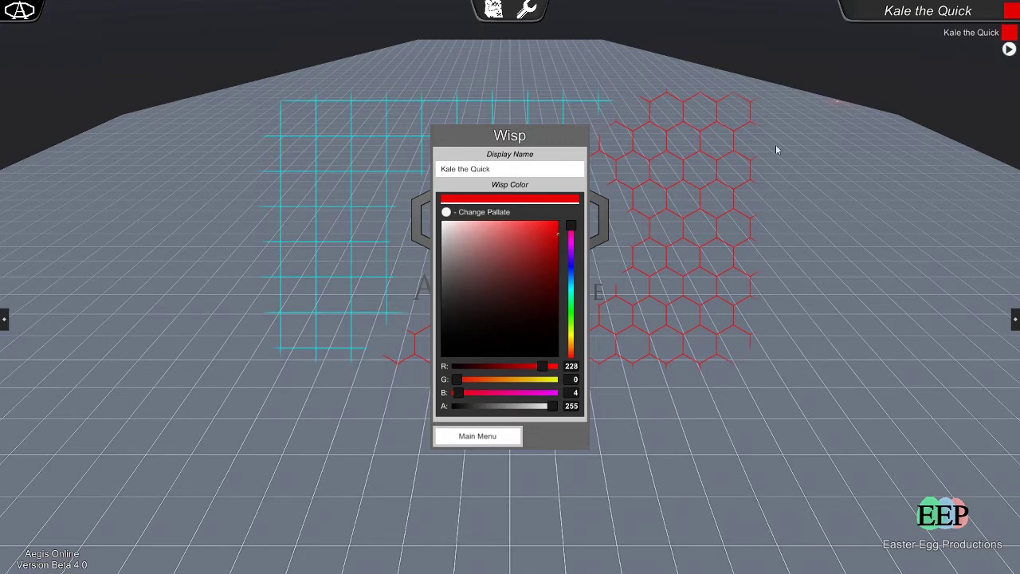
left_click(918, 21)
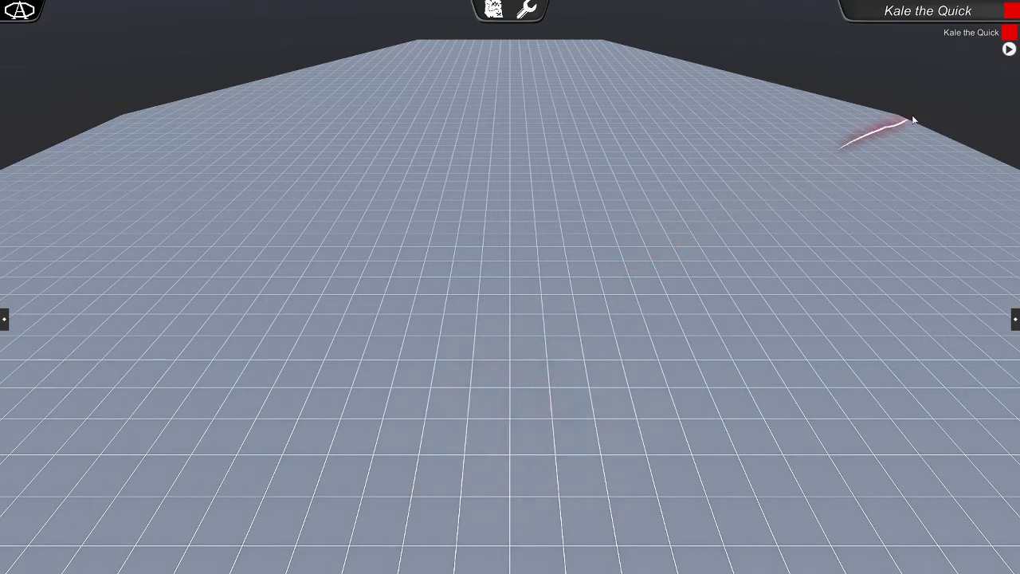
- Add a Goblins entry to the turn list, colored dark green (R 0, G 143, B 45)
left_click(1009, 50)
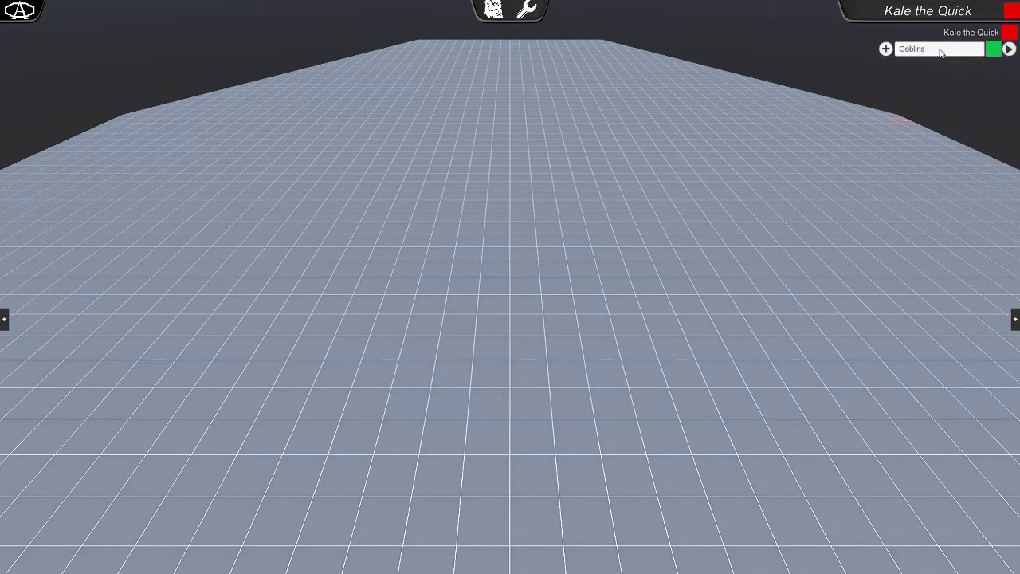
left_click(943, 52)
left_click(994, 50)
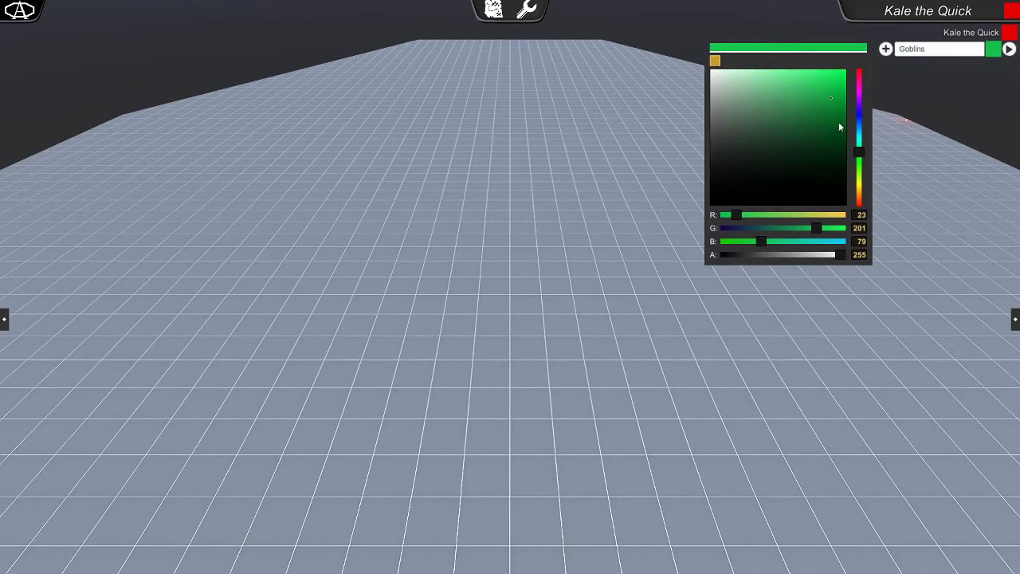
mouse_move(839, 126)
left_mouse_down()
mouse_move(847, 118)
mouse_move(859, 130)
left_mouse_up()
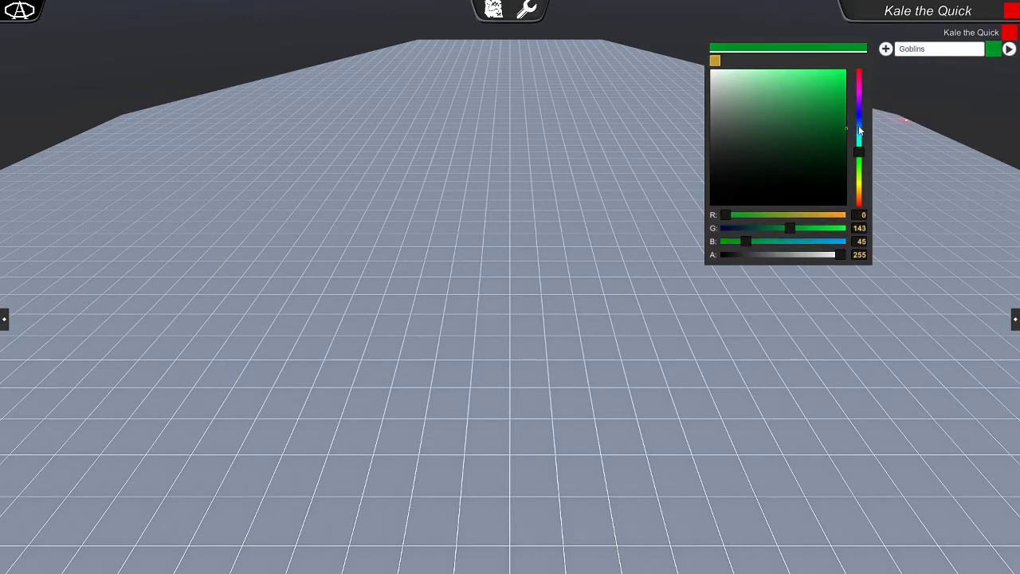
left_click(995, 52)
left_click(886, 50)
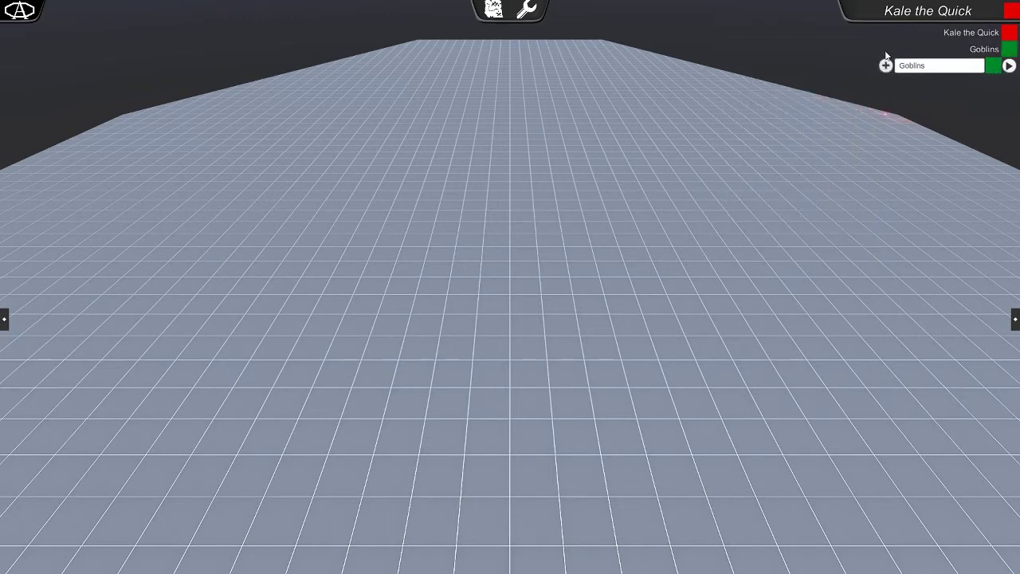
- Add another turn list entry with a player's first name, colored blue (R 0, G 81, B 210)
left_click(940, 68)
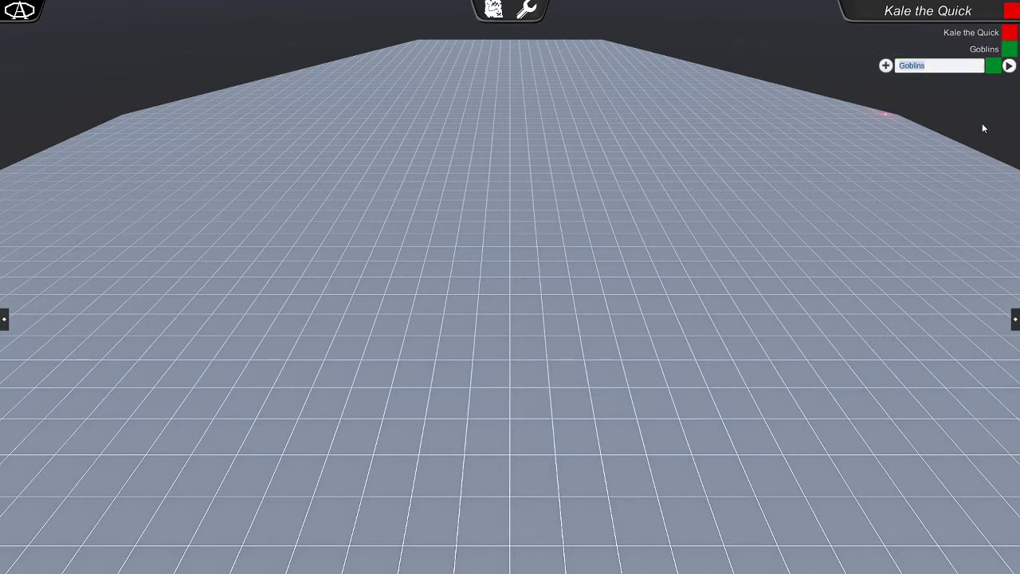
type("Ja")
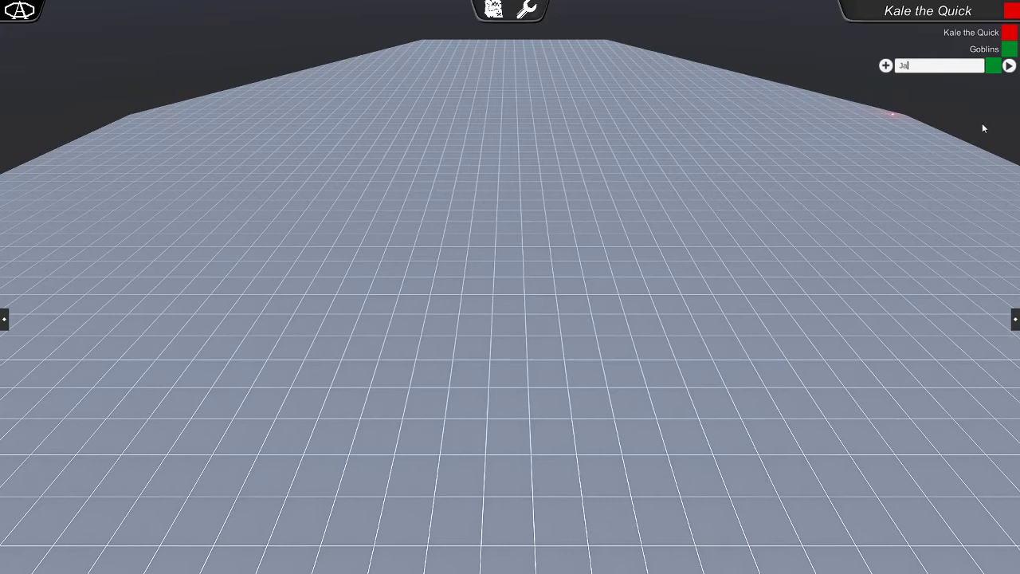
type("y")
left_click(991, 67)
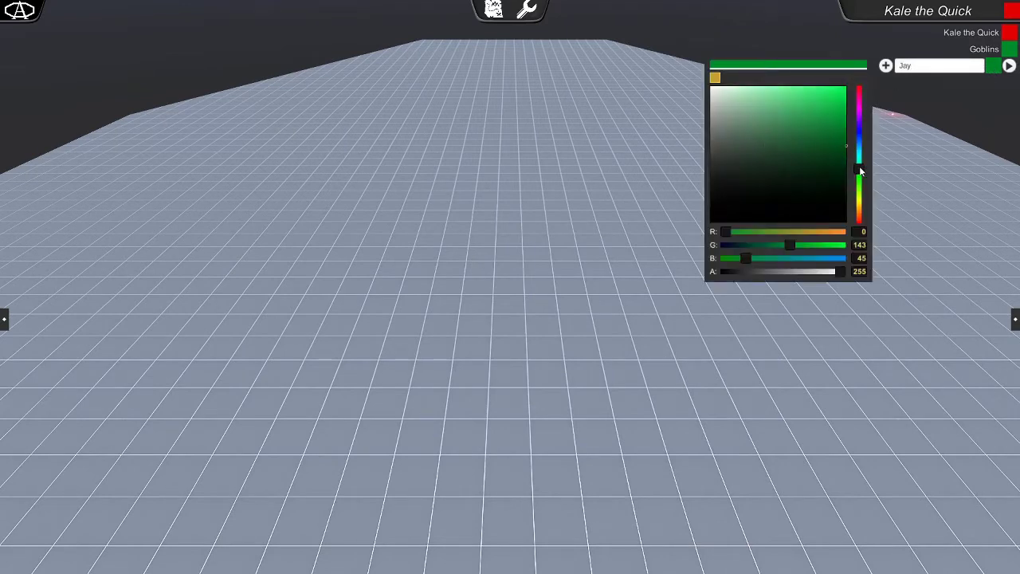
mouse_move(860, 170)
left_mouse_down()
mouse_move(848, 116)
mouse_move(857, 113)
left_mouse_up()
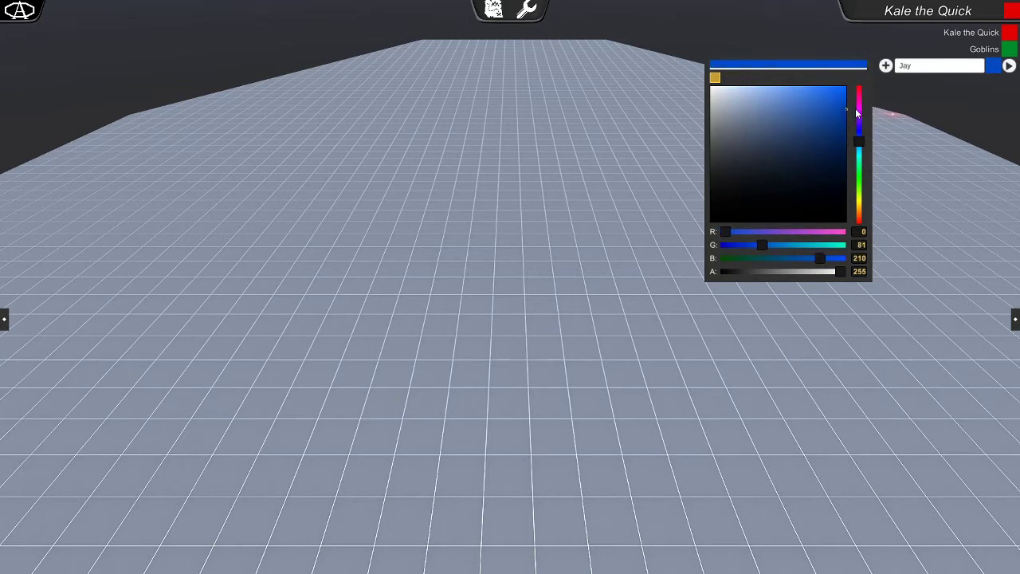
left_click(886, 66)
- Swap the red first entry with the blue last entry in the turn list and collapse the entry form
left_click(995, 83)
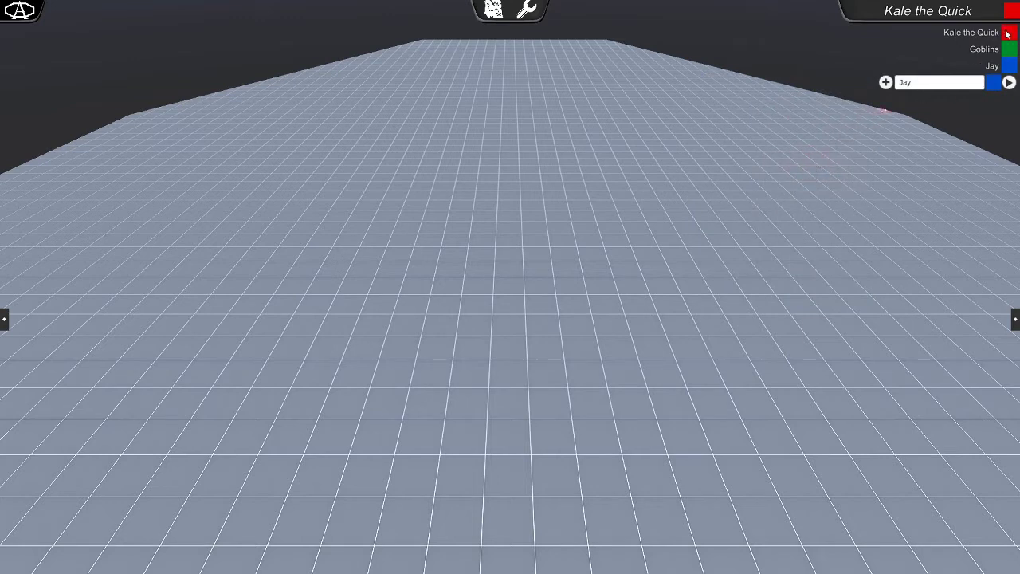
left_click_drag(1007, 33, 1008, 65)
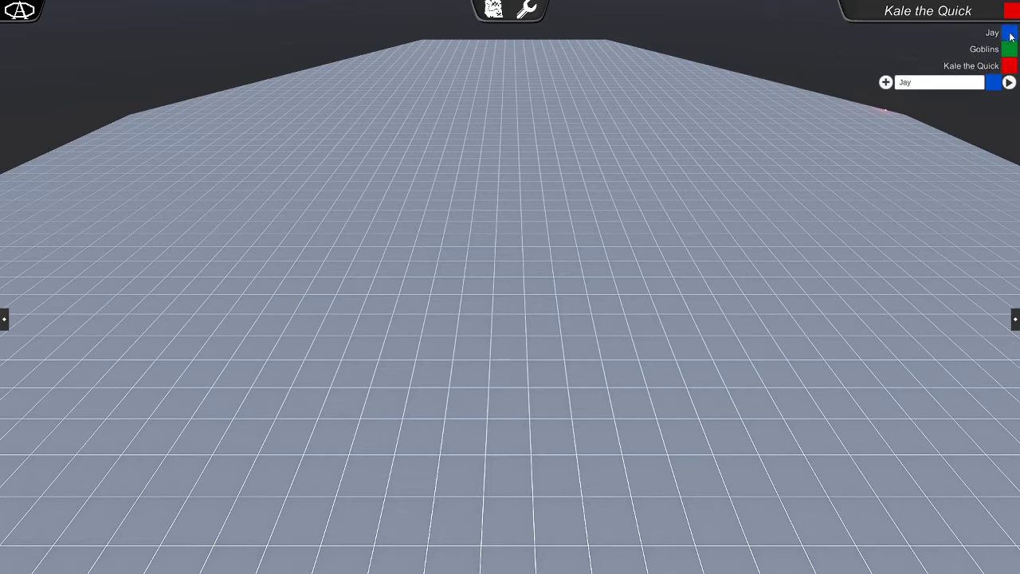
left_click(1009, 82)
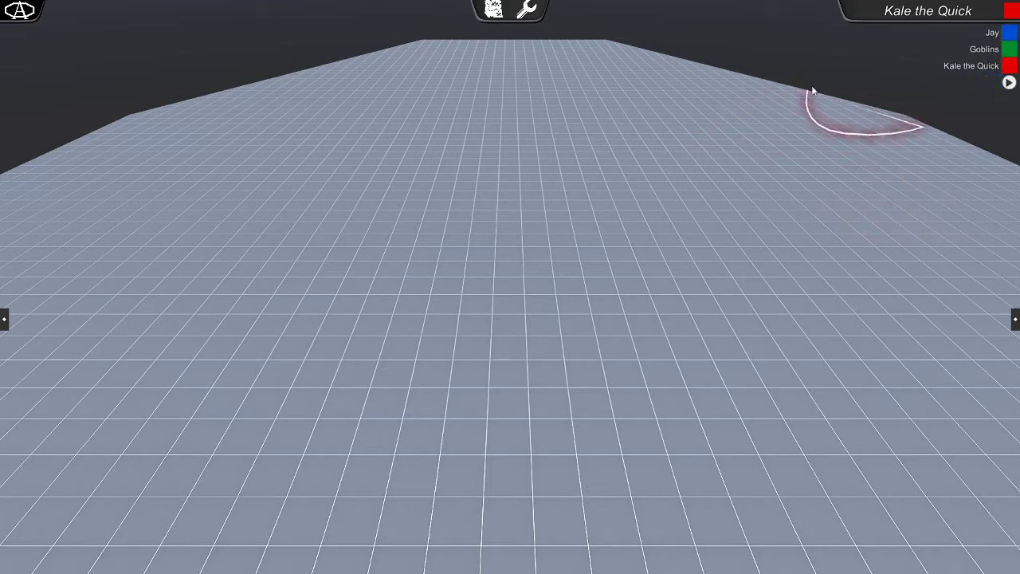
- Switch to edit mode and place one Dias-7, one Dias-9 and one Dias-10 on the grid
left_click(527, 11)
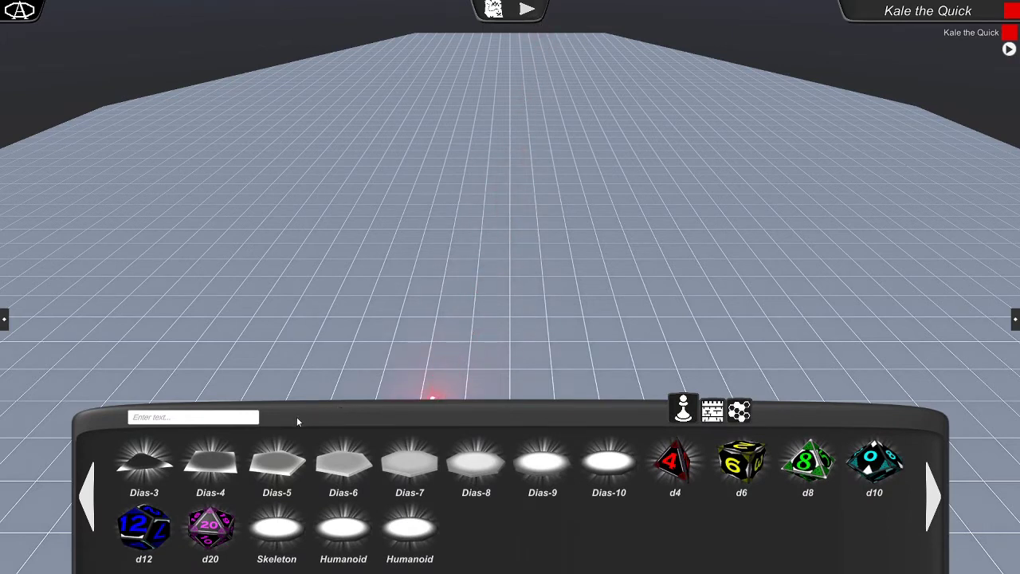
left_click_drag(410, 462, 441, 322)
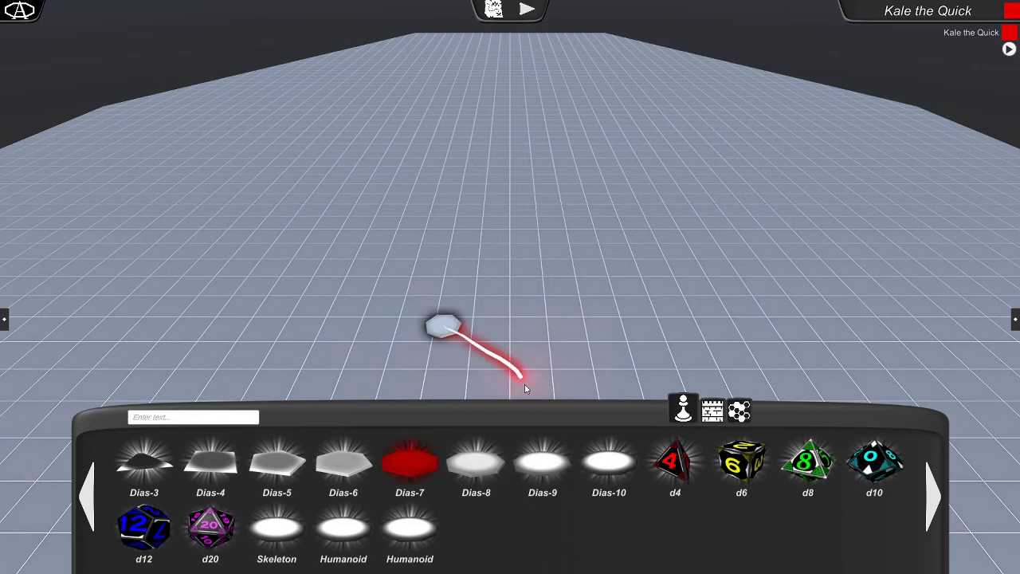
left_click_drag(548, 470, 565, 309)
left_click_drag(602, 460, 517, 339)
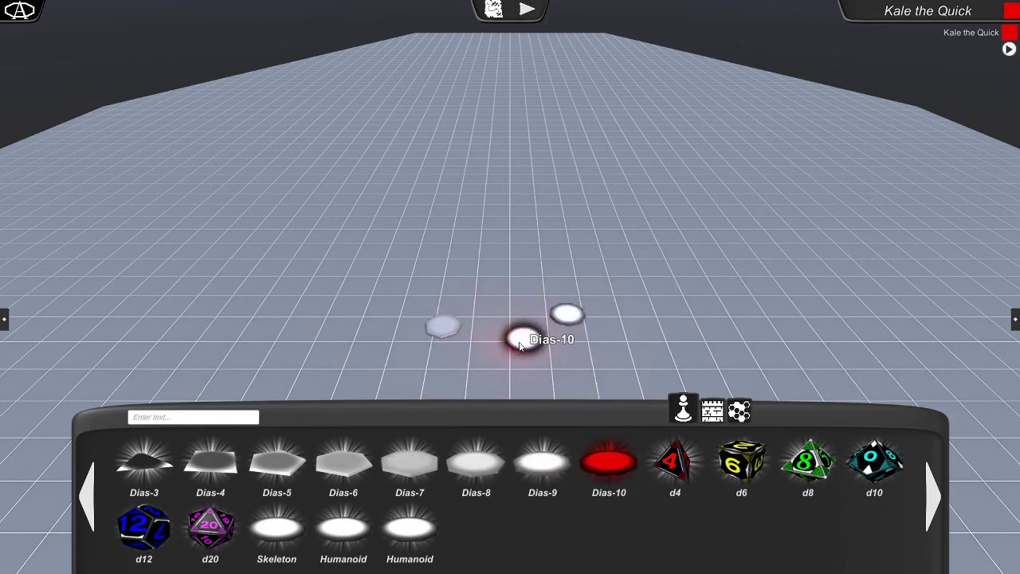
- Stamp ten Dias-7 pieces on the grid, scattered around the three bases already placed
left_click(420, 459)
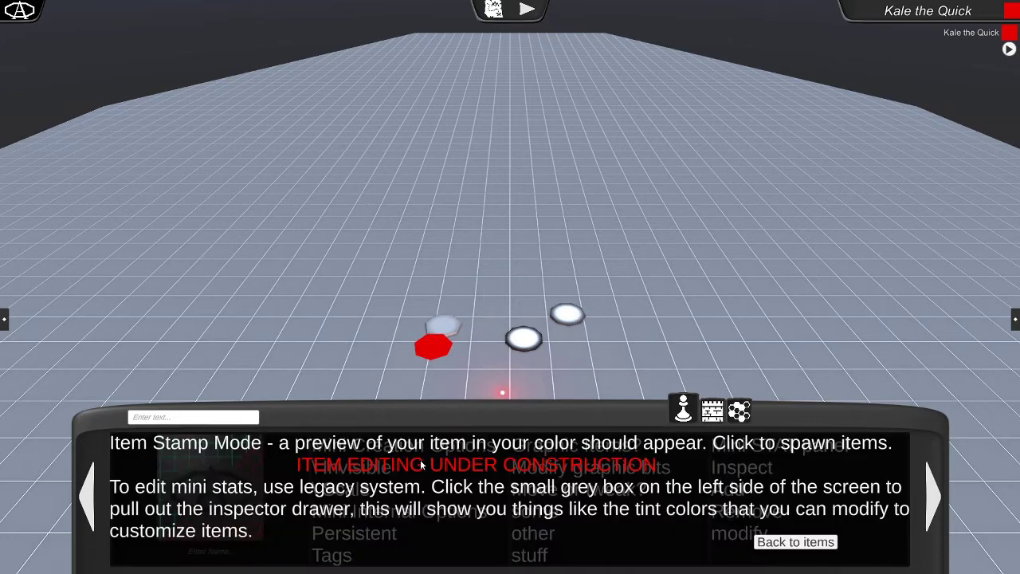
left_click(471, 368)
left_click(500, 288)
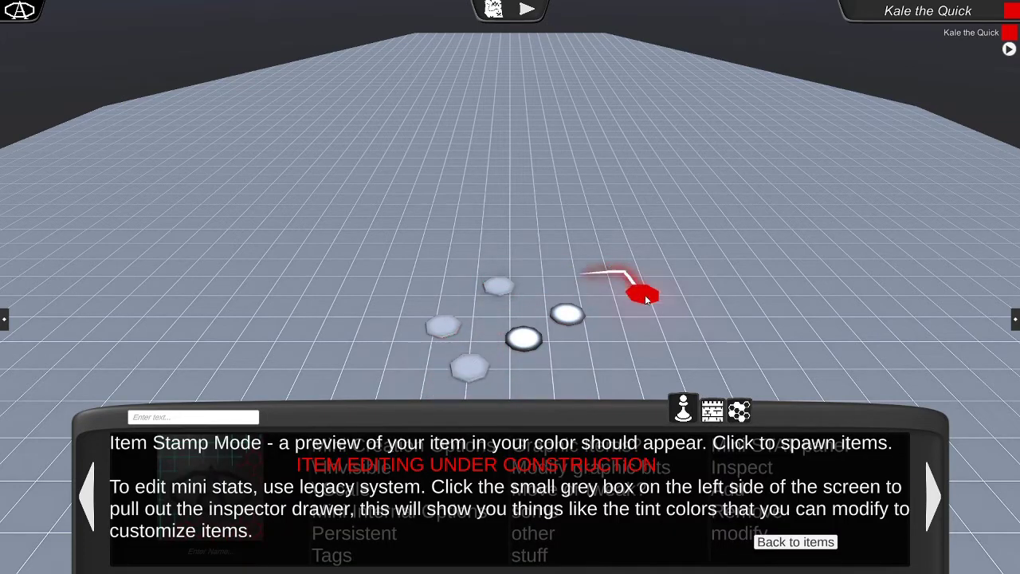
left_click(648, 304)
left_click(608, 365)
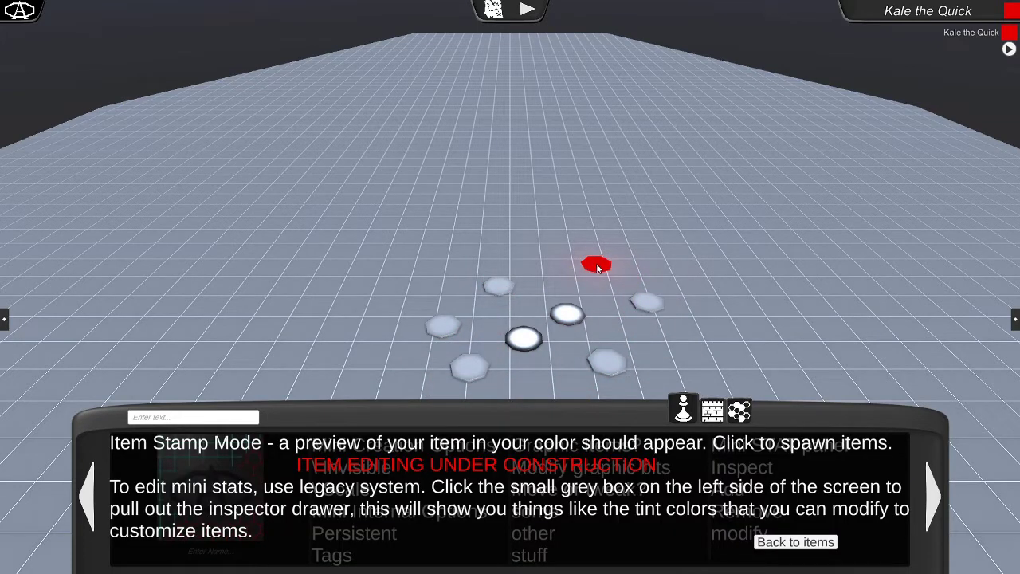
left_click(597, 265)
left_click(486, 227)
left_click(453, 227)
left_click(388, 269)
left_click(356, 310)
left_click(327, 341)
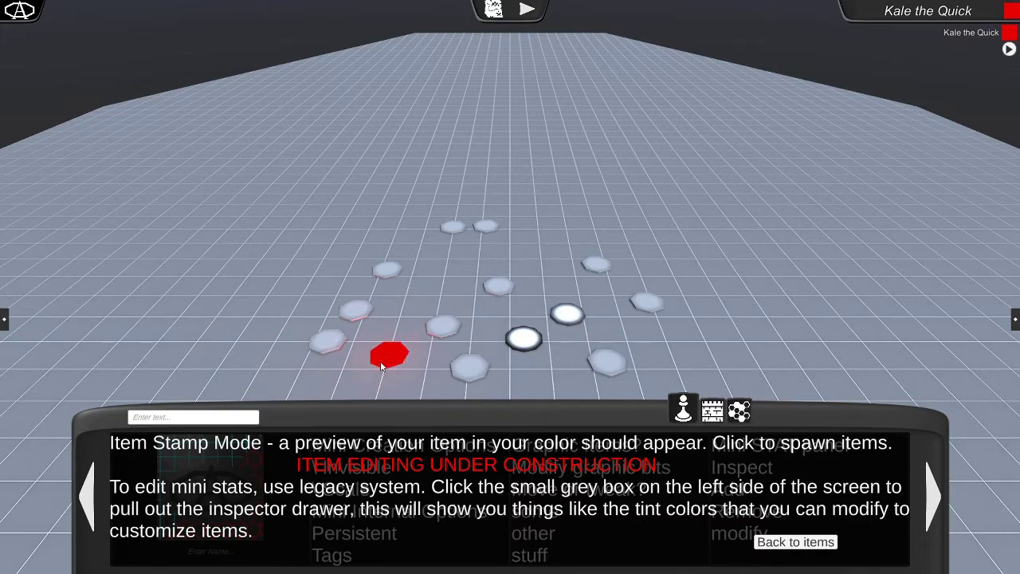
- Stamp four more Dias-7 pieces in an arc in front of the others and return to the item list
key("s")
scroll(428, 326, "up", 3)
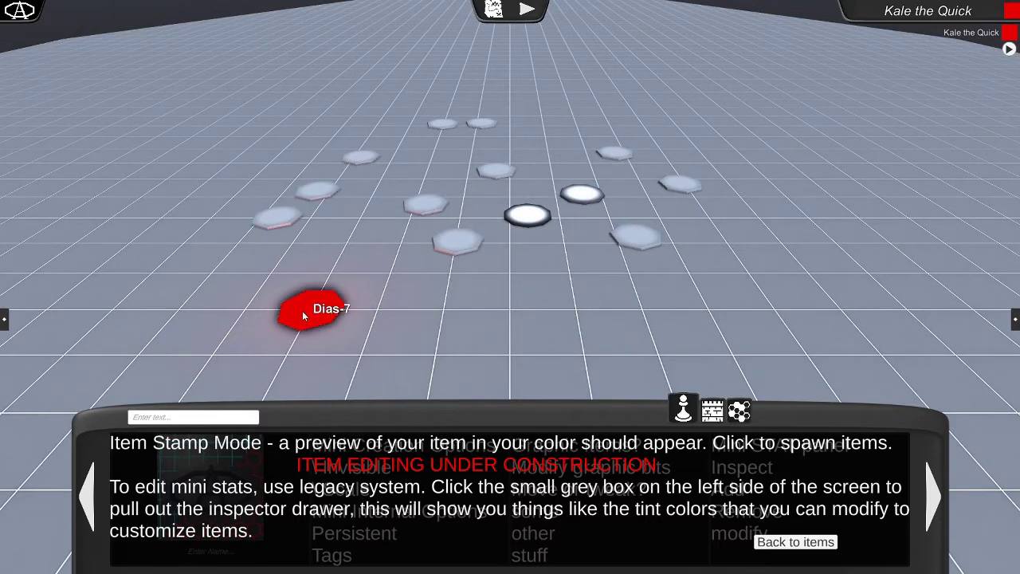
left_click(301, 308)
left_click(404, 329)
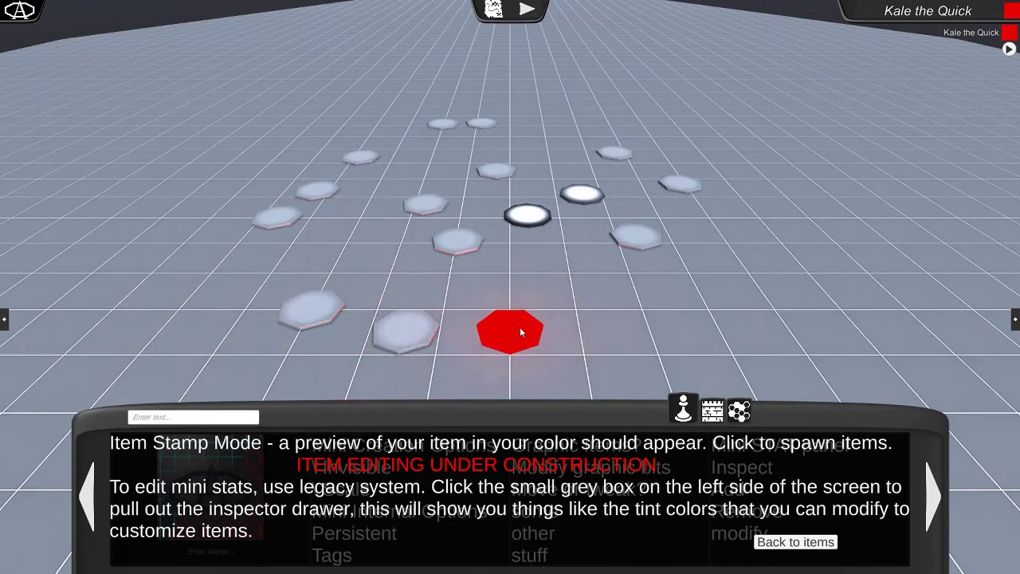
left_click(513, 328)
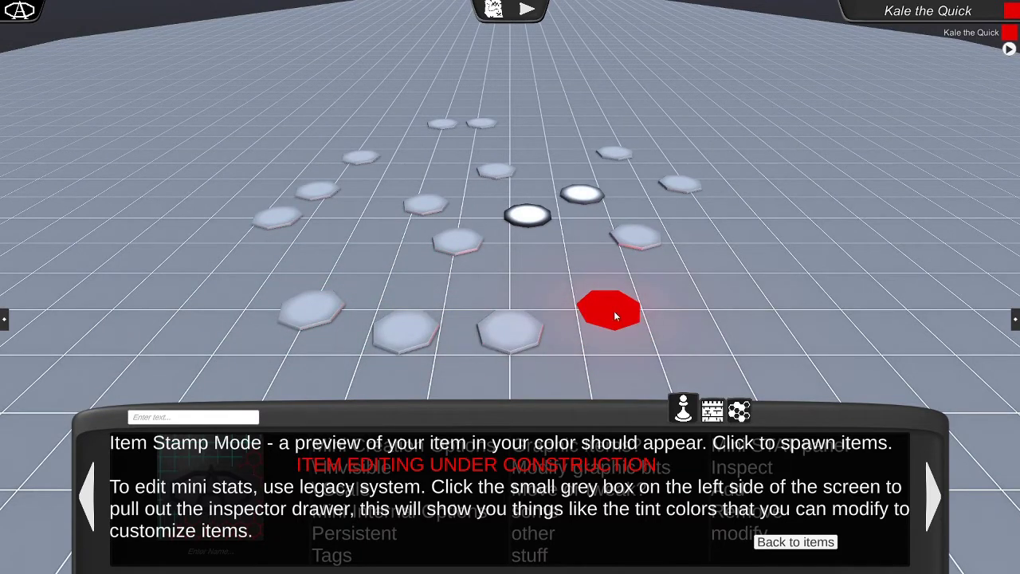
left_click(614, 311)
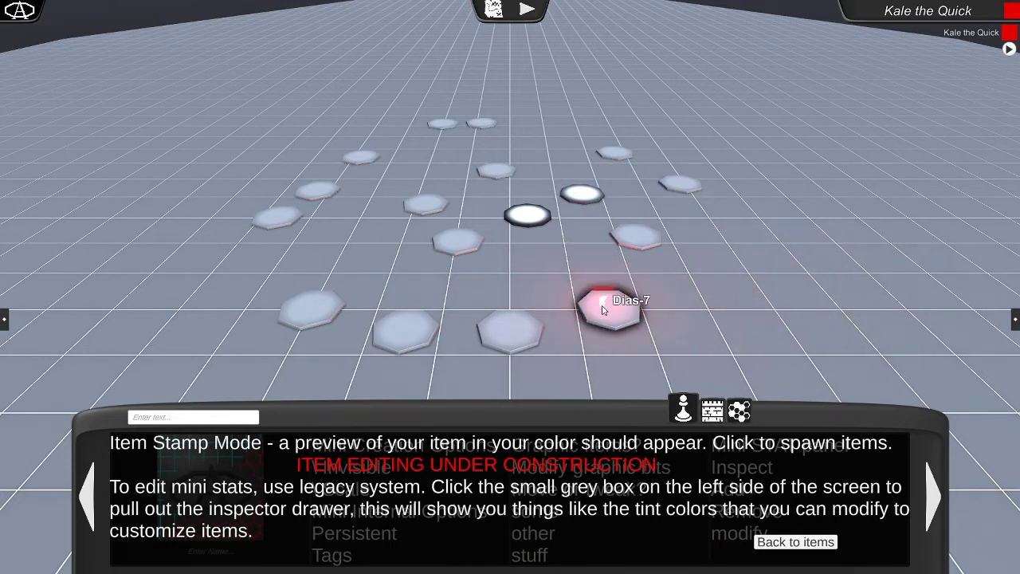
left_click(773, 544)
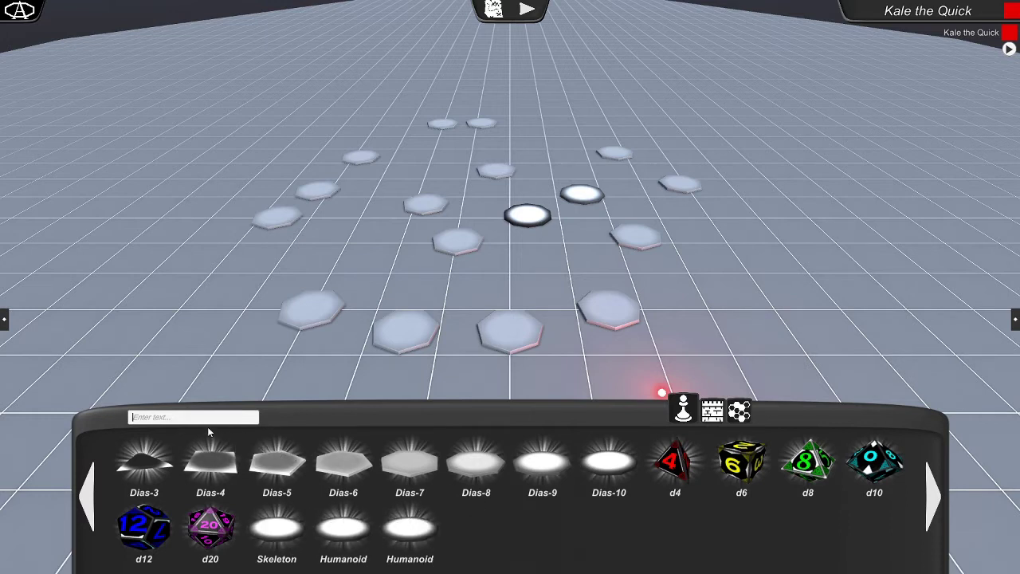
- Filter the items by the tag "humanoid" and choose the first Humanoid for stamping on the grid
type("humanoid")
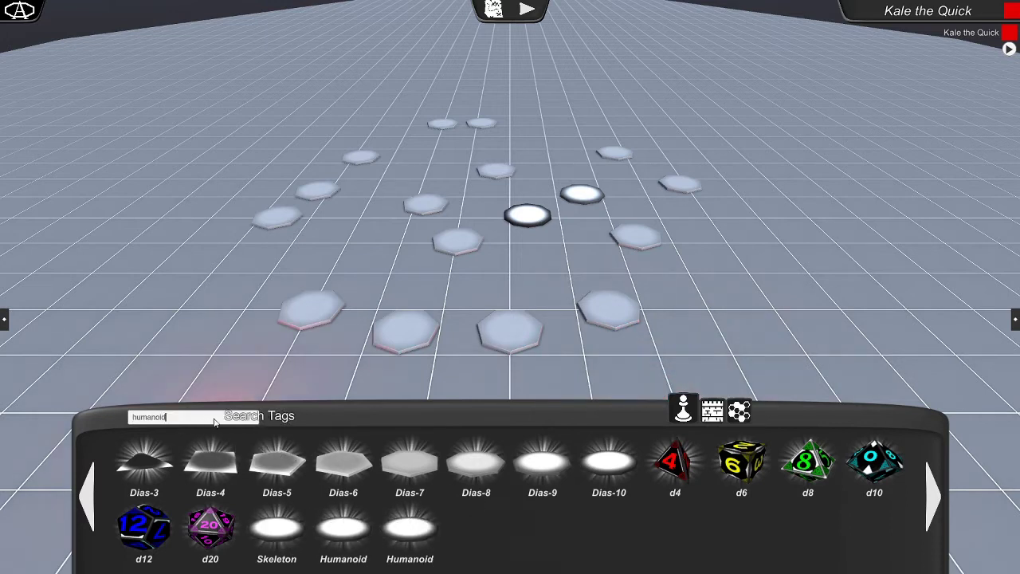
key("Return")
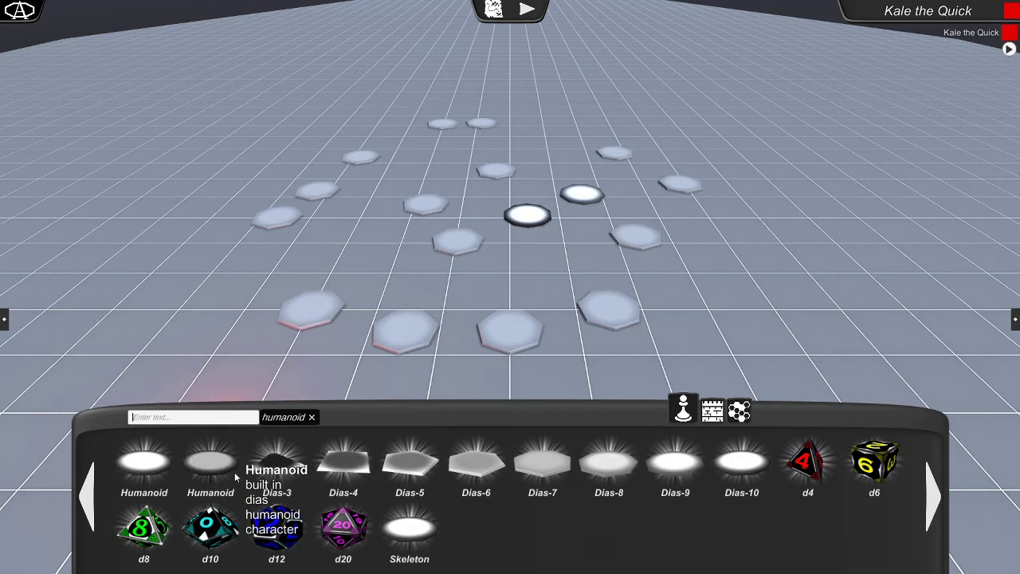
left_click(153, 470)
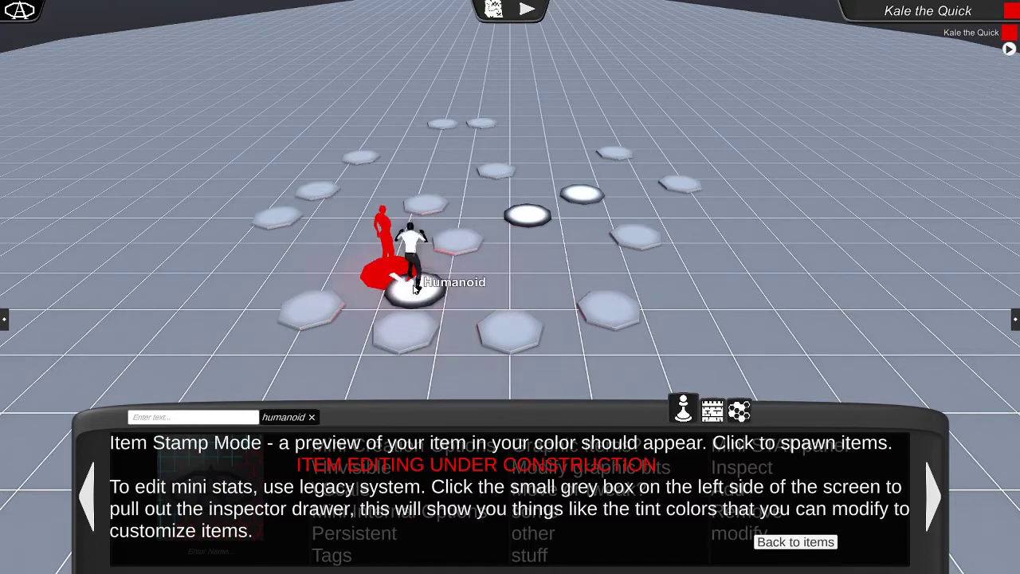
- Stamp two more Humanoids in a row beside the first one and return to the item list
left_click(478, 291)
left_click(542, 291)
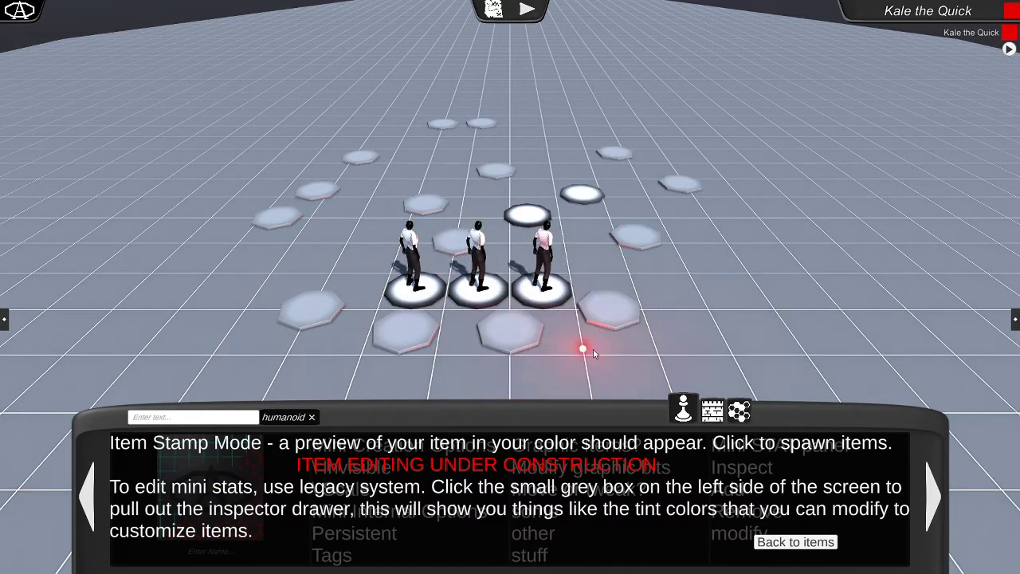
left_click(786, 548)
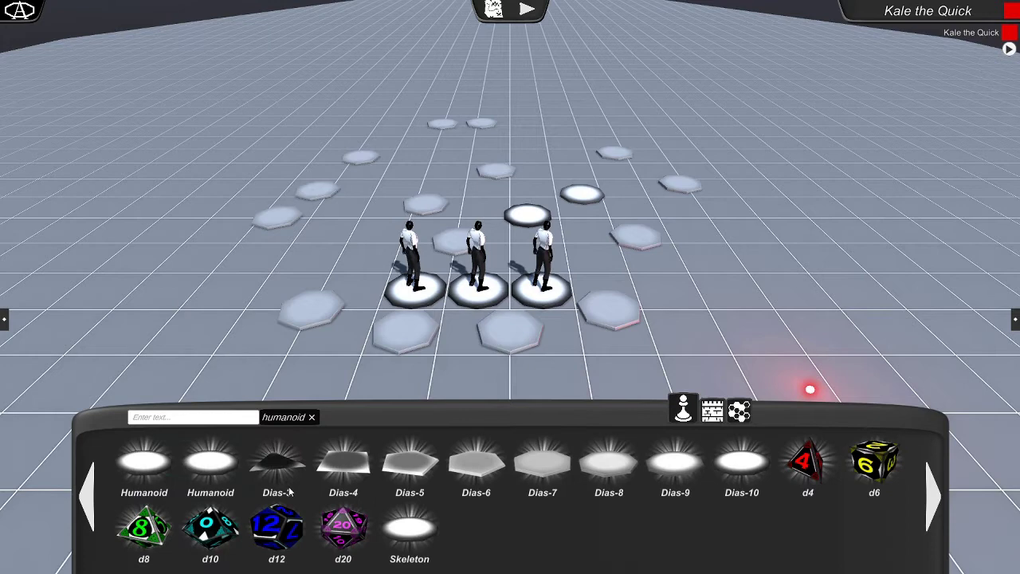
- Stamp three Skeletons in a row in front of the Humanoids and return to the item list
left_click(409, 526)
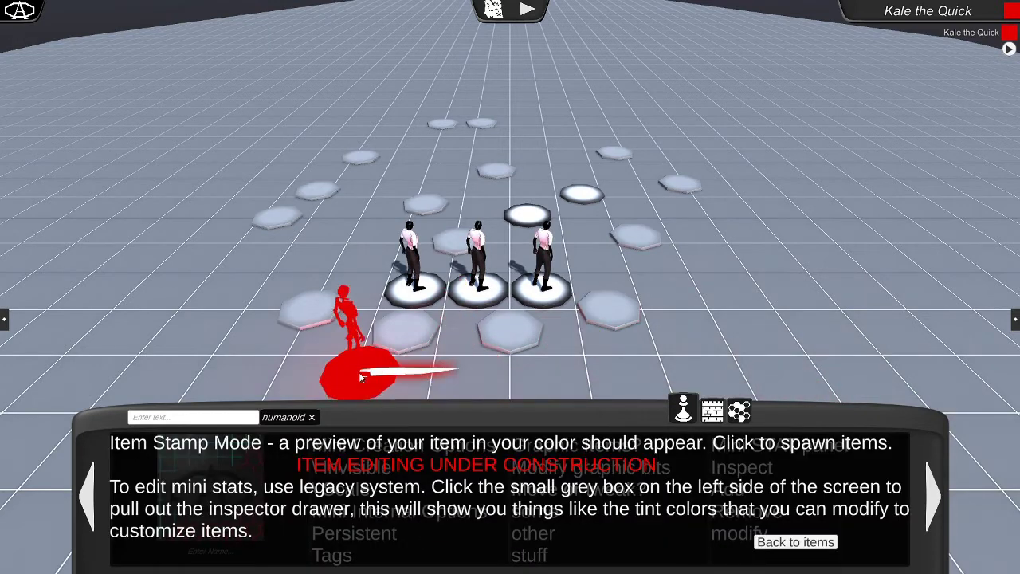
left_click(396, 375)
left_click(475, 374)
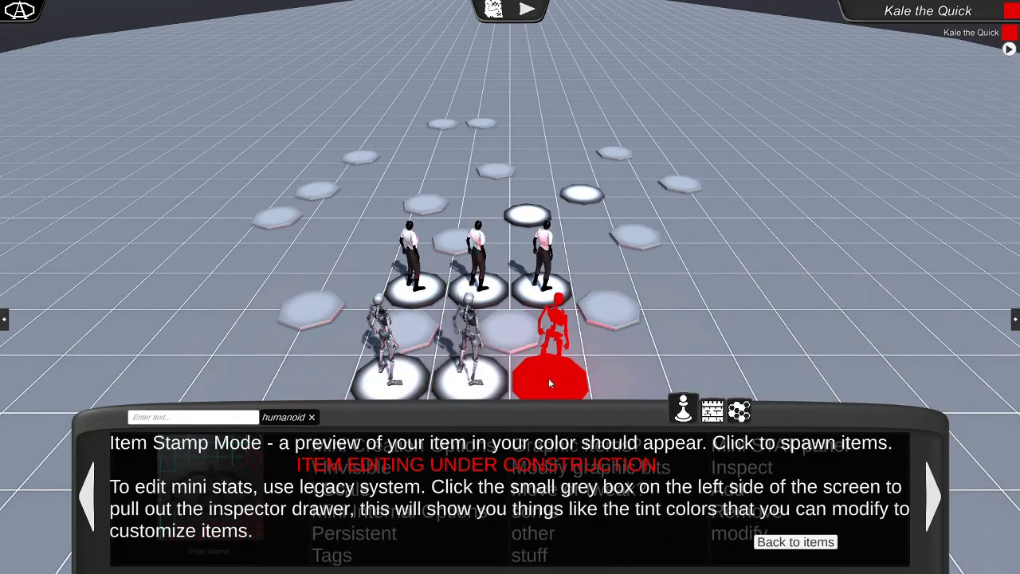
left_click(549, 378)
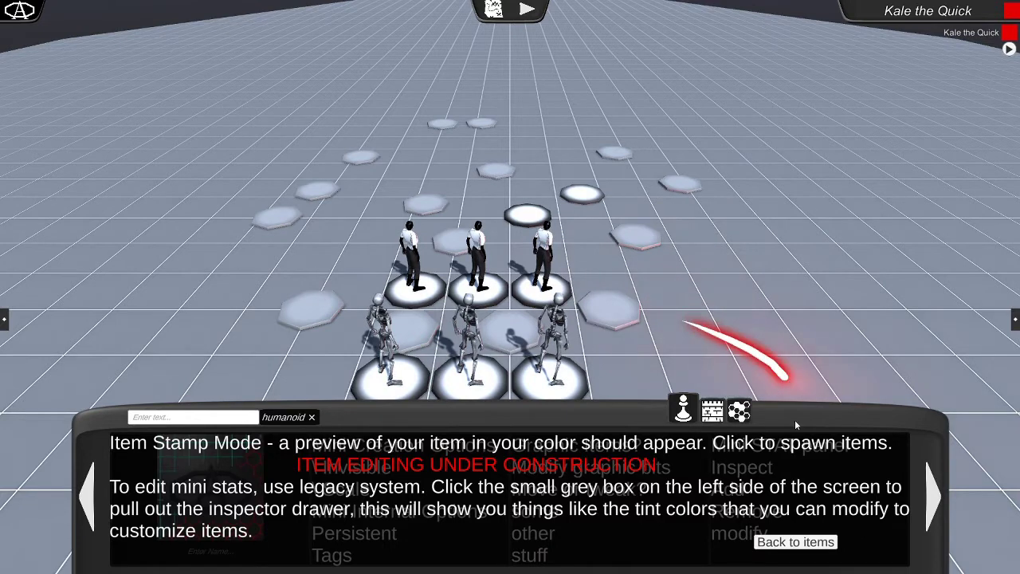
left_click(789, 542)
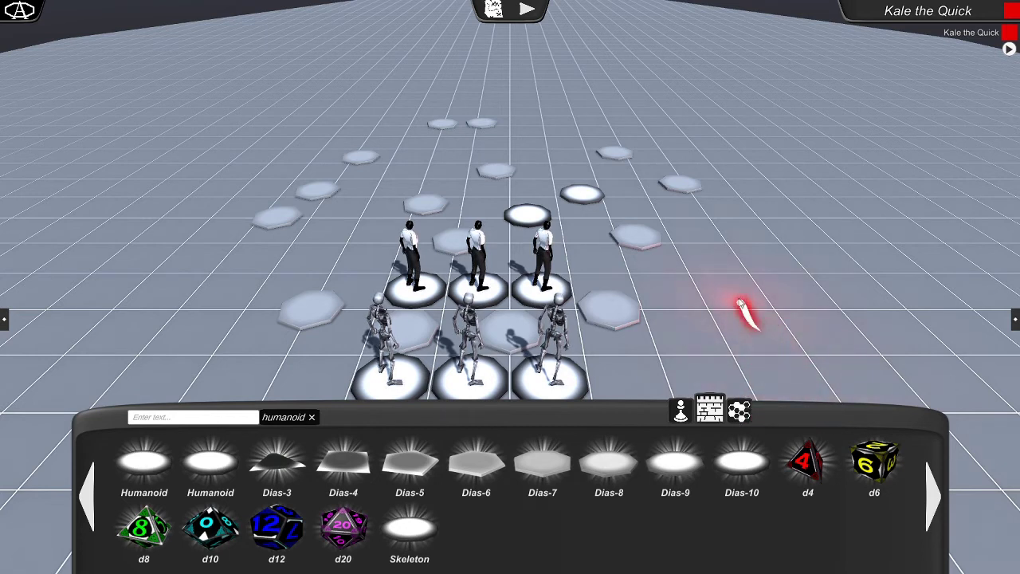
- Draw three connected wall segments on the empty grid area beside the miniatures, forming an open, angled enclosure
left_click(709, 409)
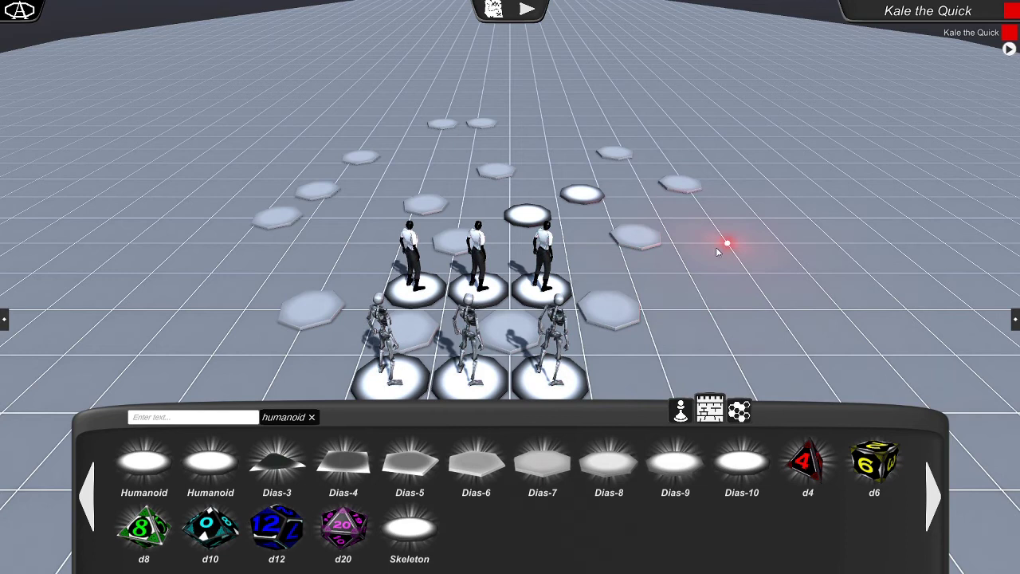
left_click_drag(728, 247, 829, 259)
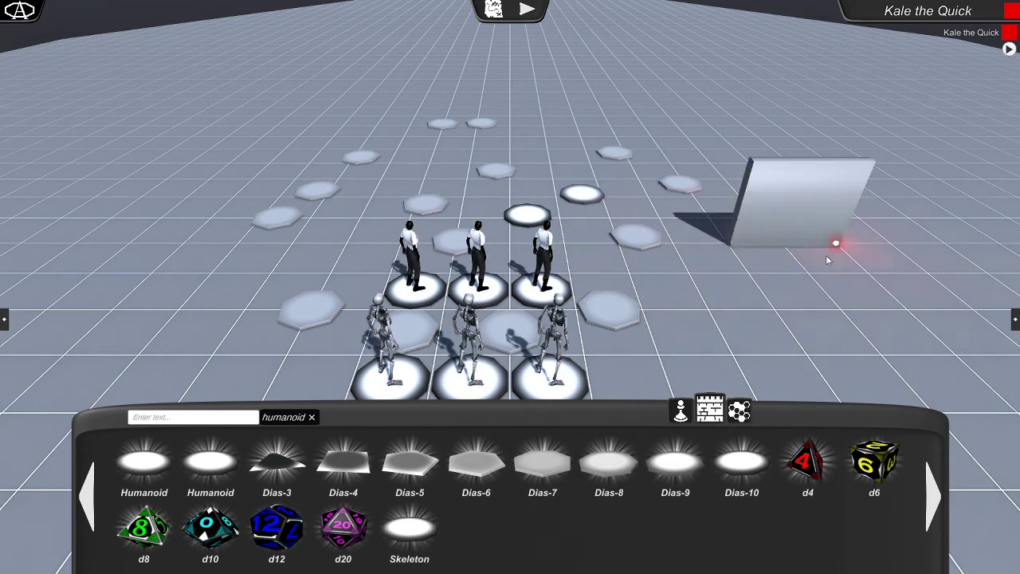
left_click(838, 244)
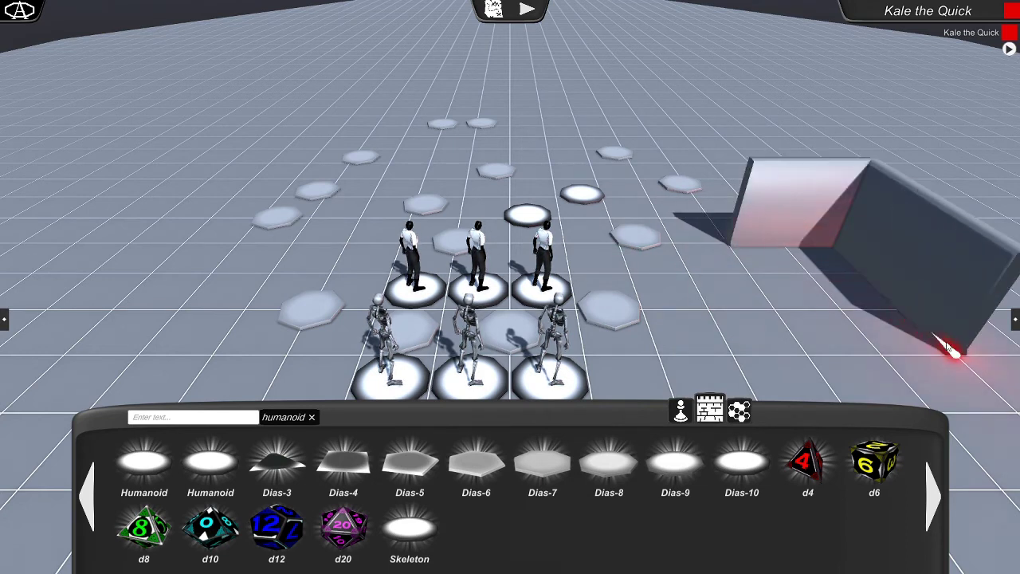
left_click(955, 357)
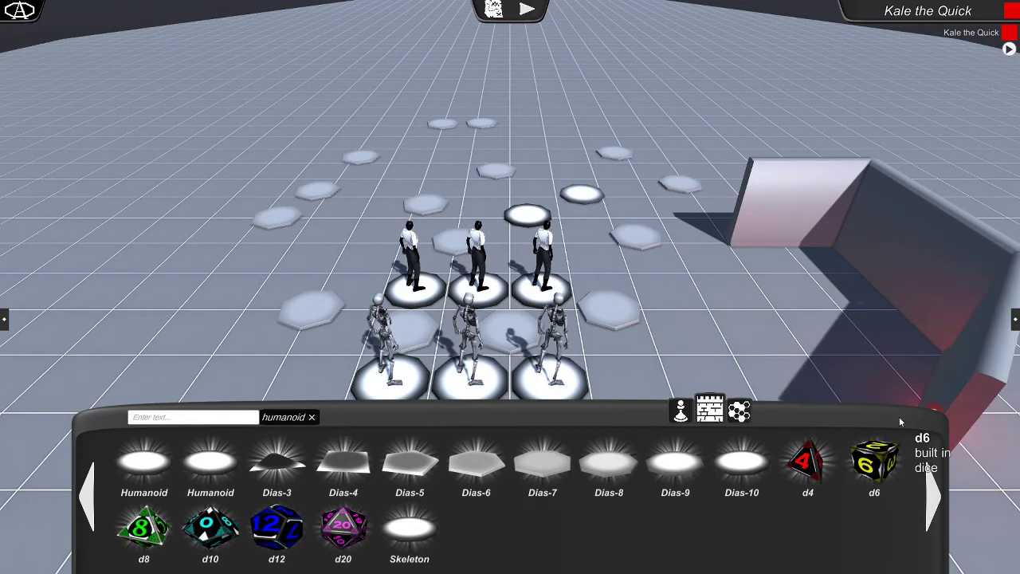
- Load the saved map Necromancer_SummerHome.AOmap and close the map selection
key("s")
key("d")
key("e")
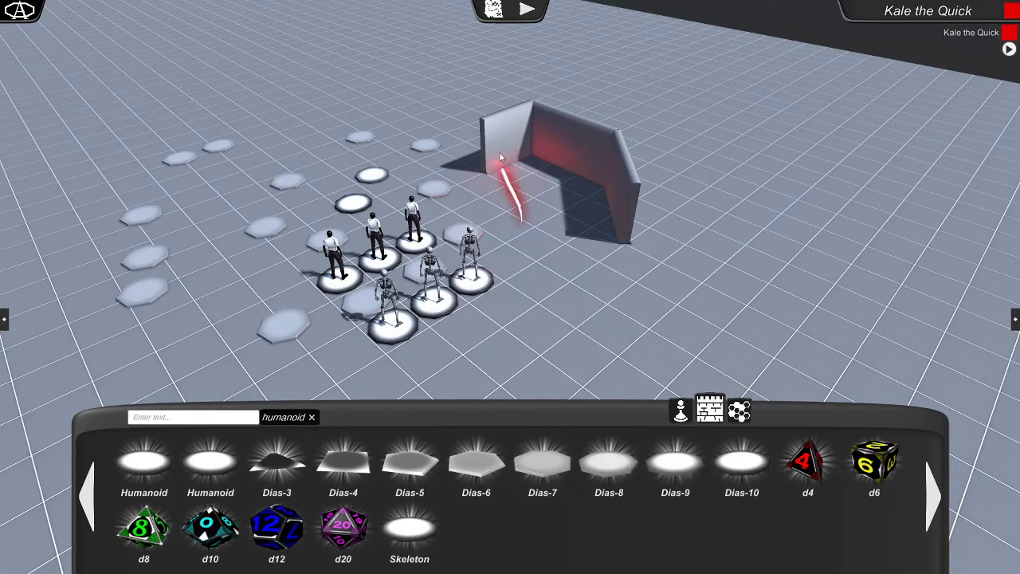
left_click(495, 16)
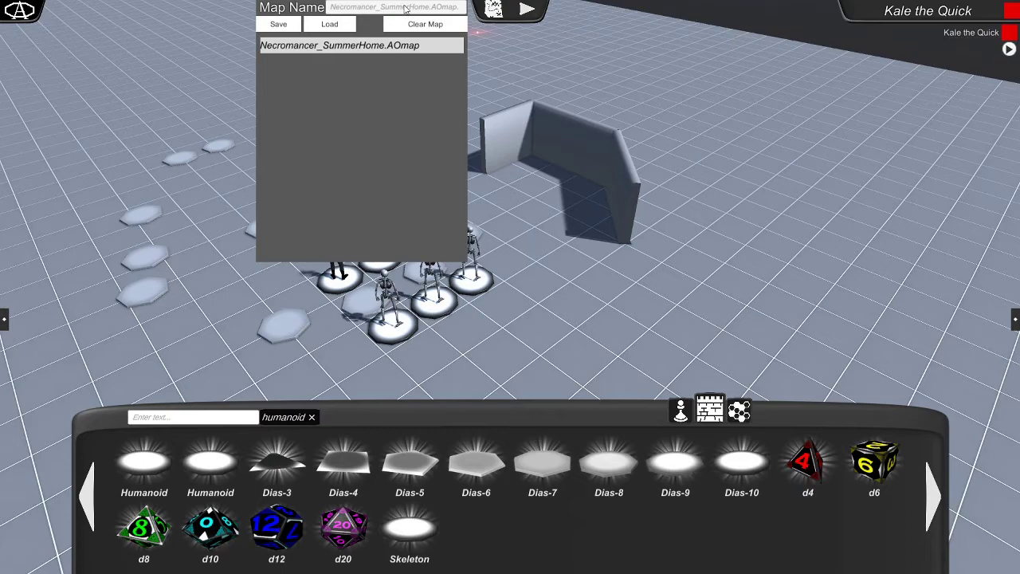
double_click(320, 50)
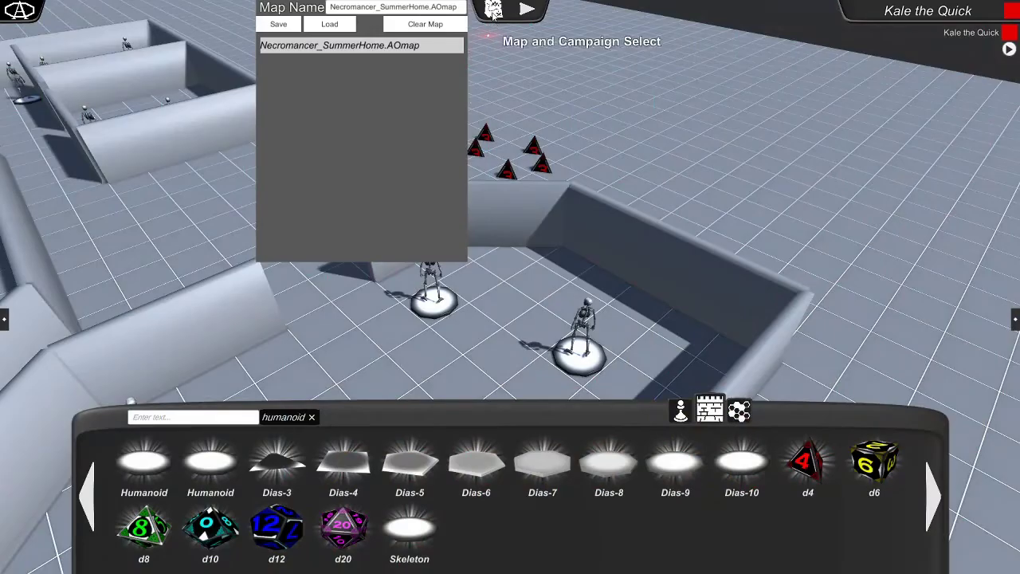
left_click(492, 13)
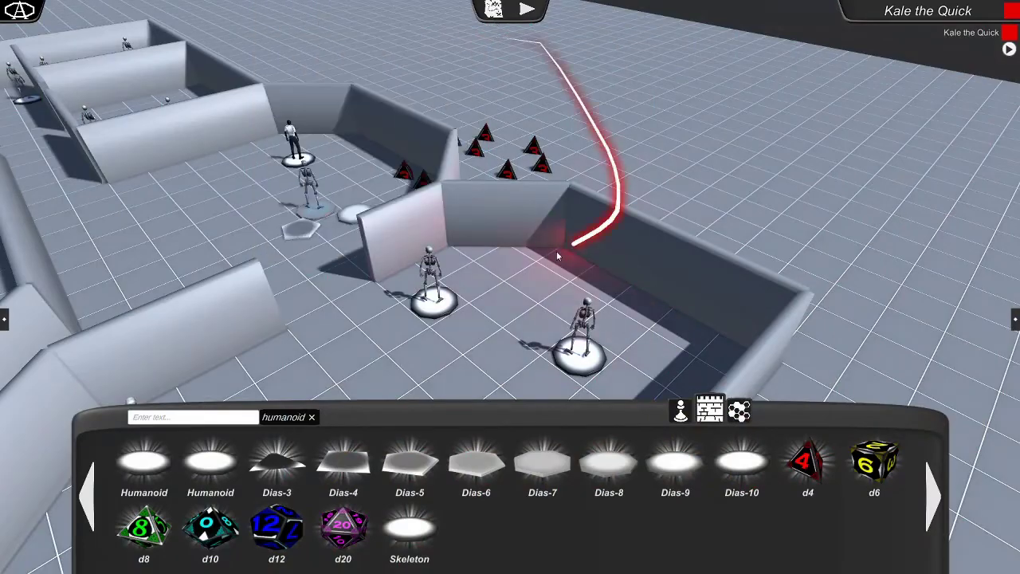
- Examine the loaded map from several sides, including its walled rooms, the miniatures inside and the d4 dice outside the walls
key("q")
key("s")
key("a")
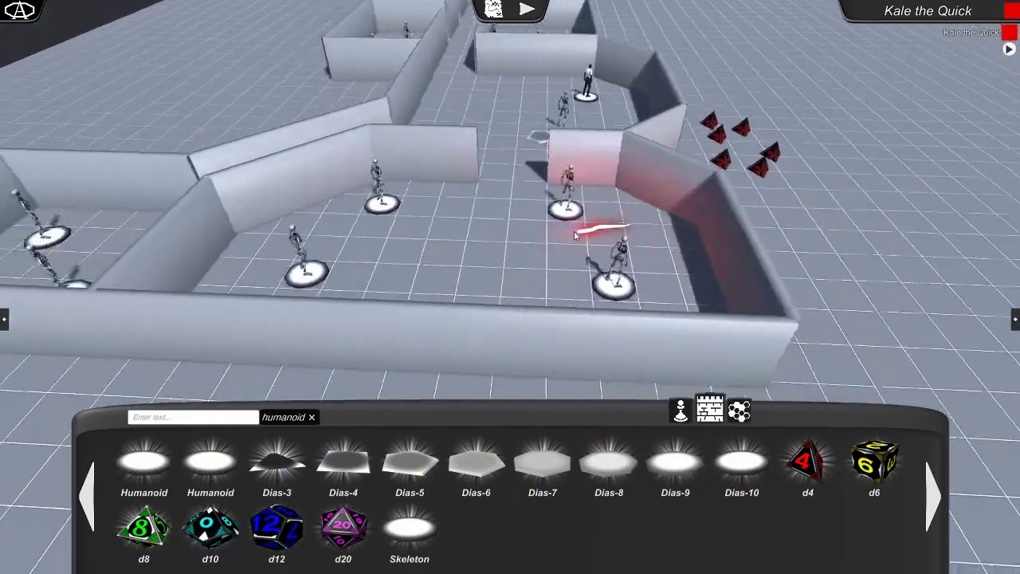
key("e")
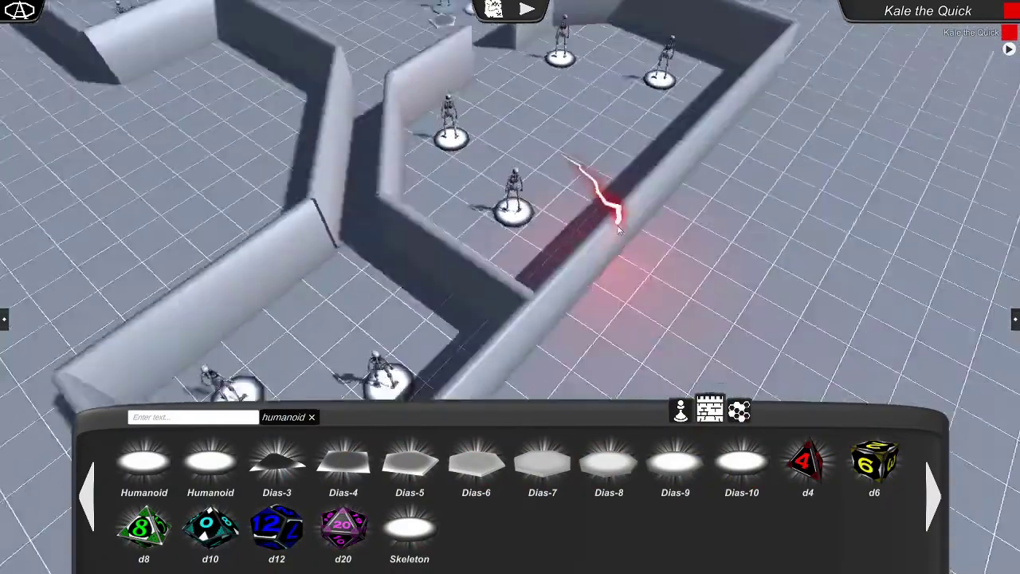
key("a")
key("e")
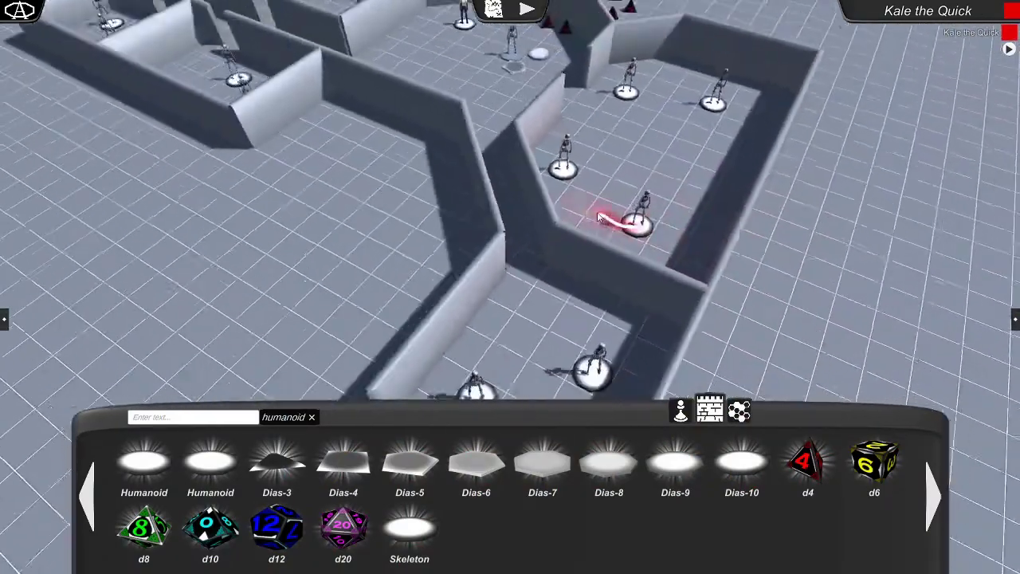
scroll(604, 228, "down", 3)
scroll(562, 208, "up", 2)
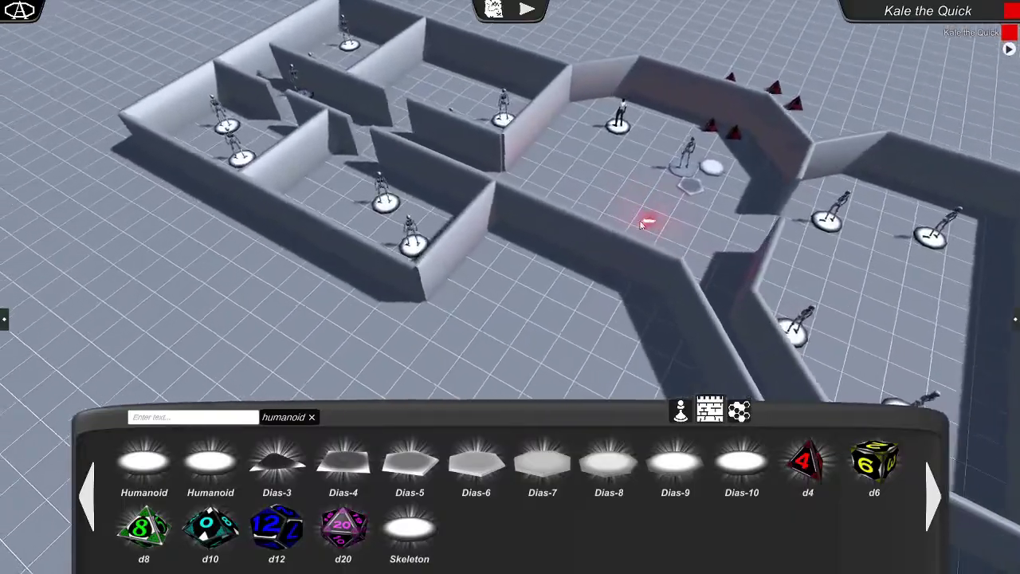
key("e")
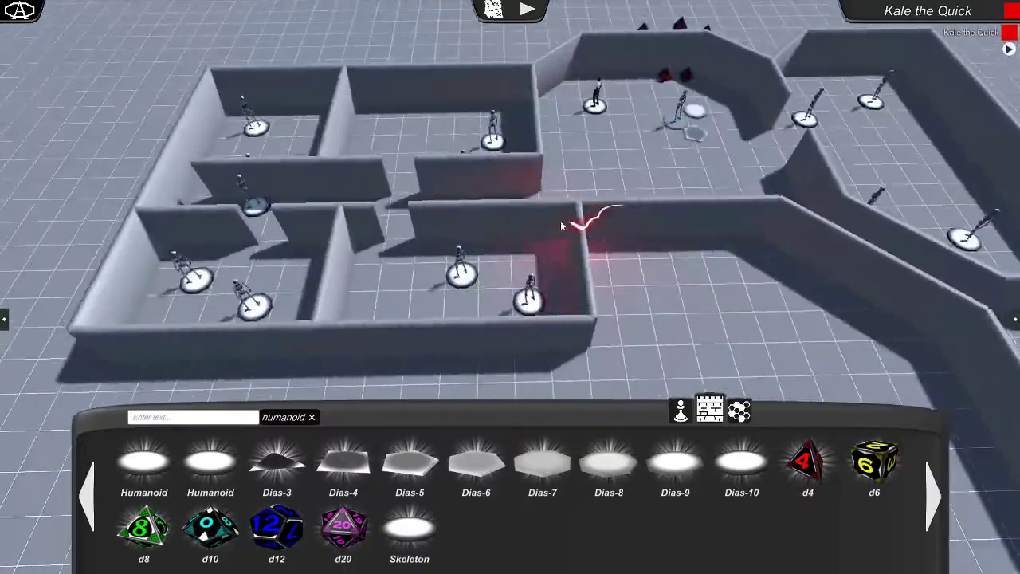
key("a")
key("s")
key("e")
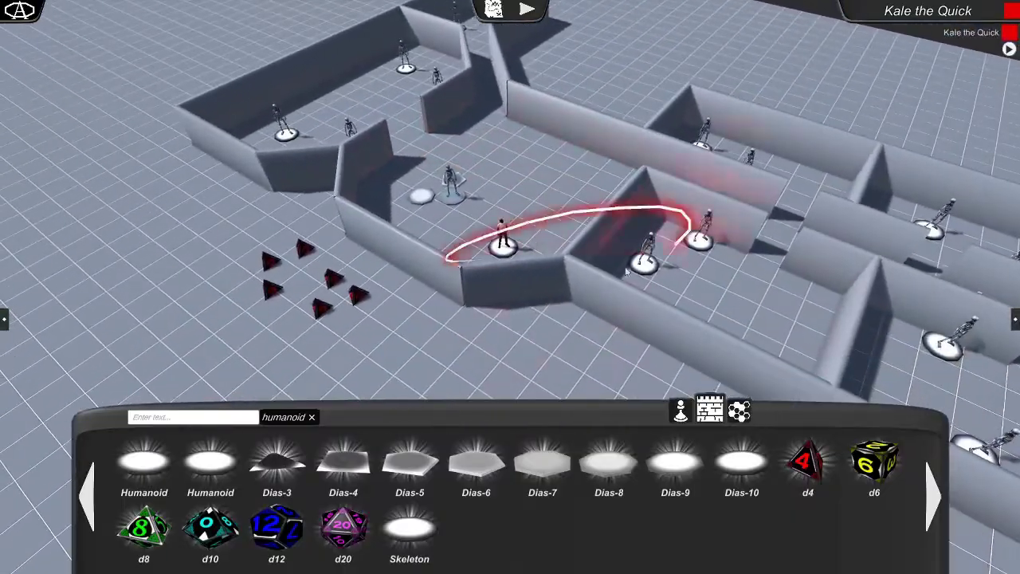
scroll(638, 263, "down", 3)
key("e")
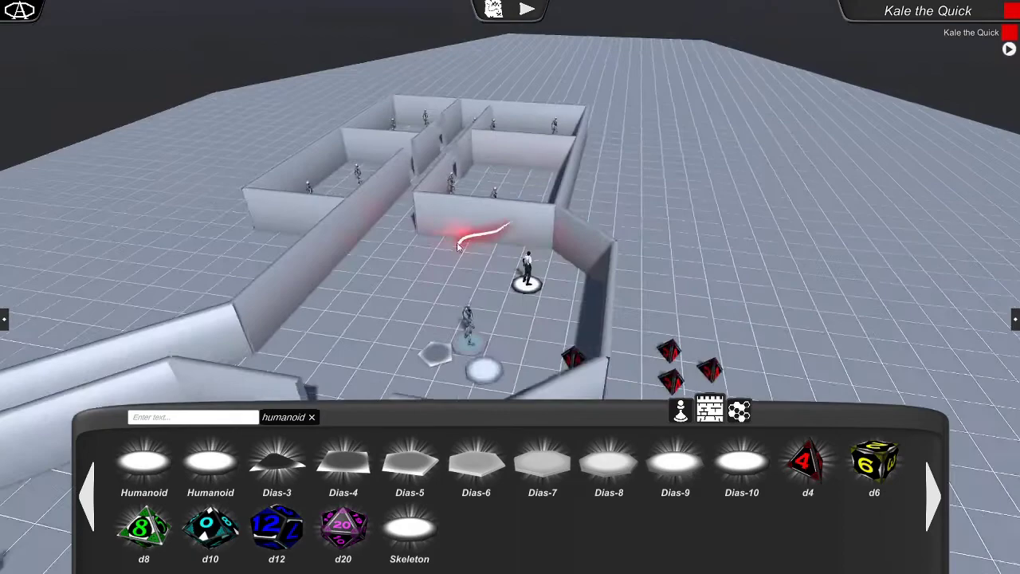
scroll(479, 239, "up", 3)
key("d")
key("e")
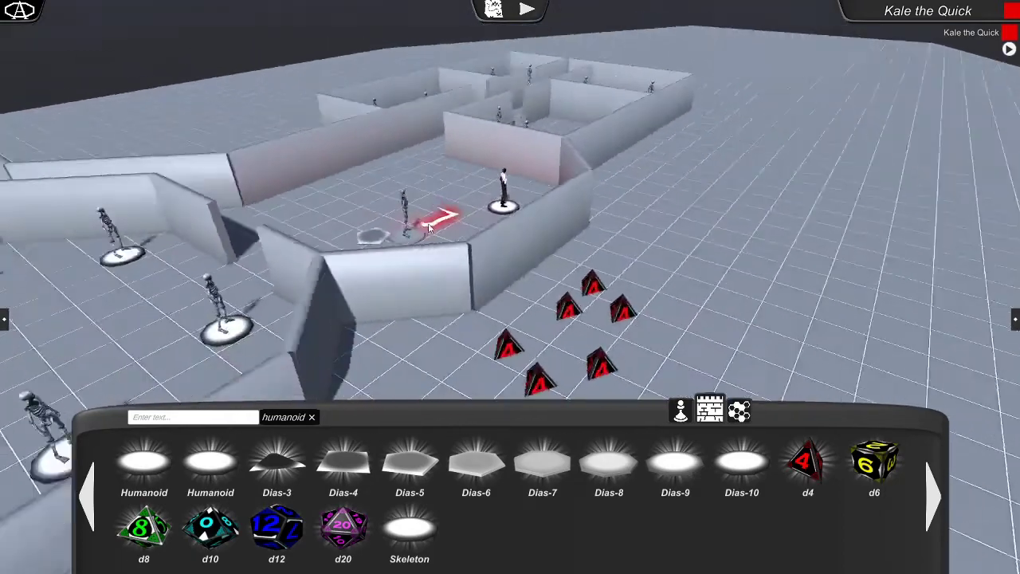
key("s")
key("a")
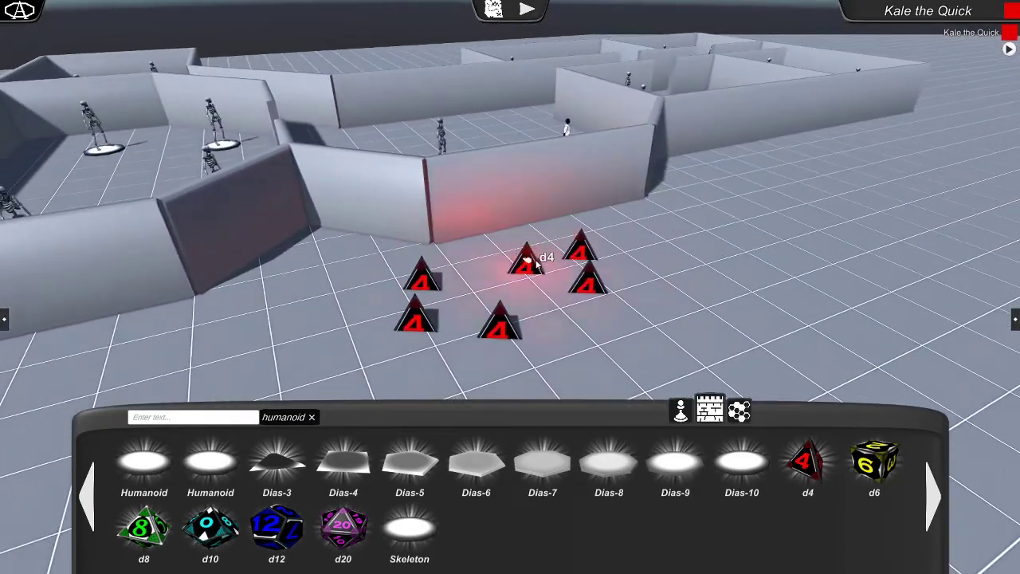
key("a")
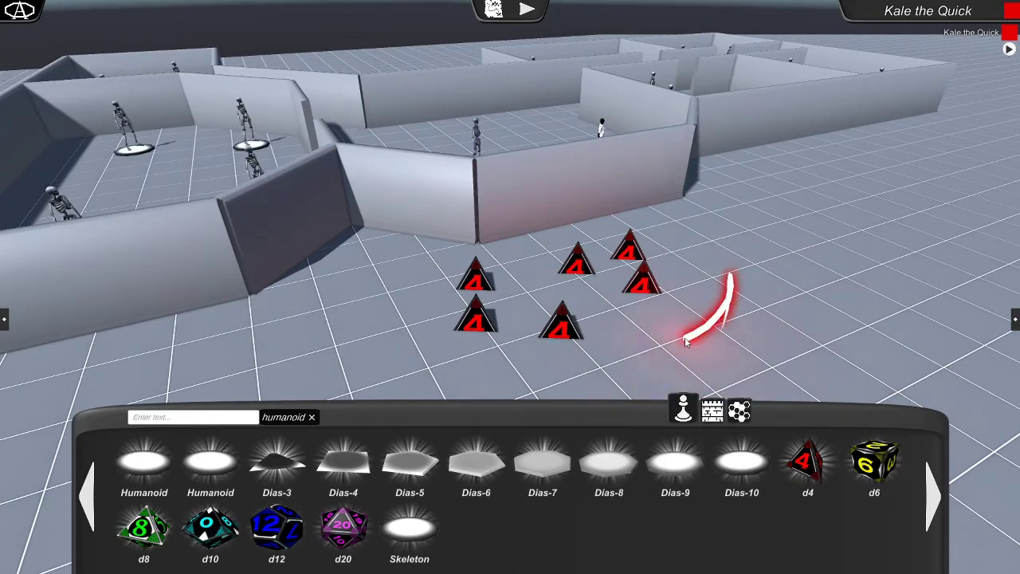
- Clear the "humanoid" tag filter and rearrange the two front d4 dice in play mode
left_click(312, 417)
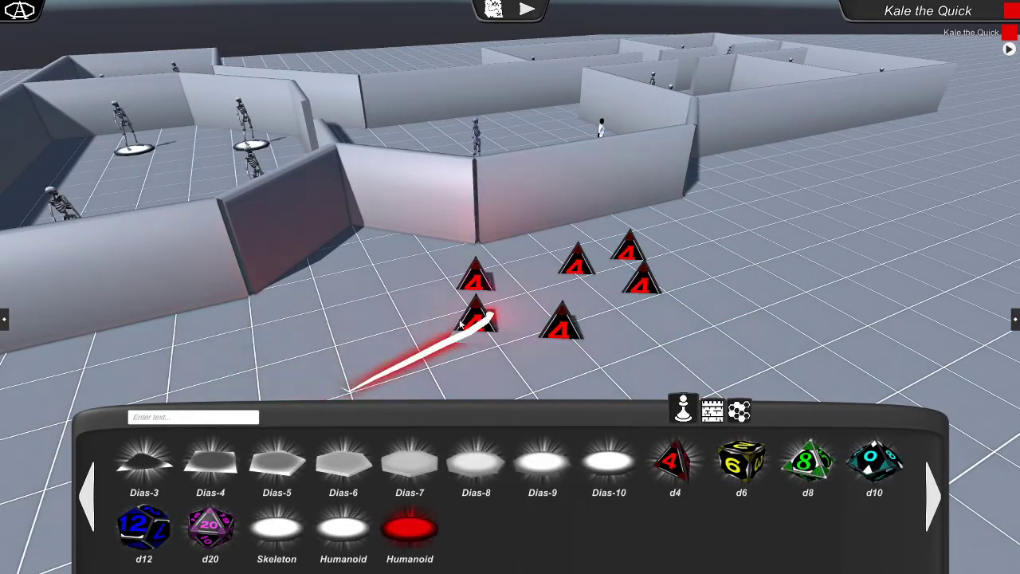
left_click(533, 11)
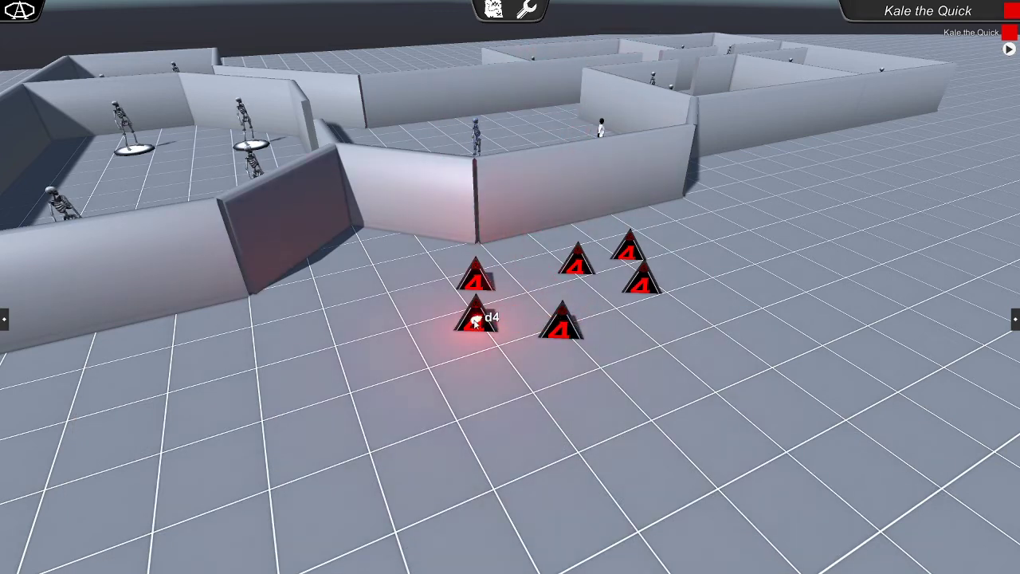
left_click_drag(474, 321, 571, 321)
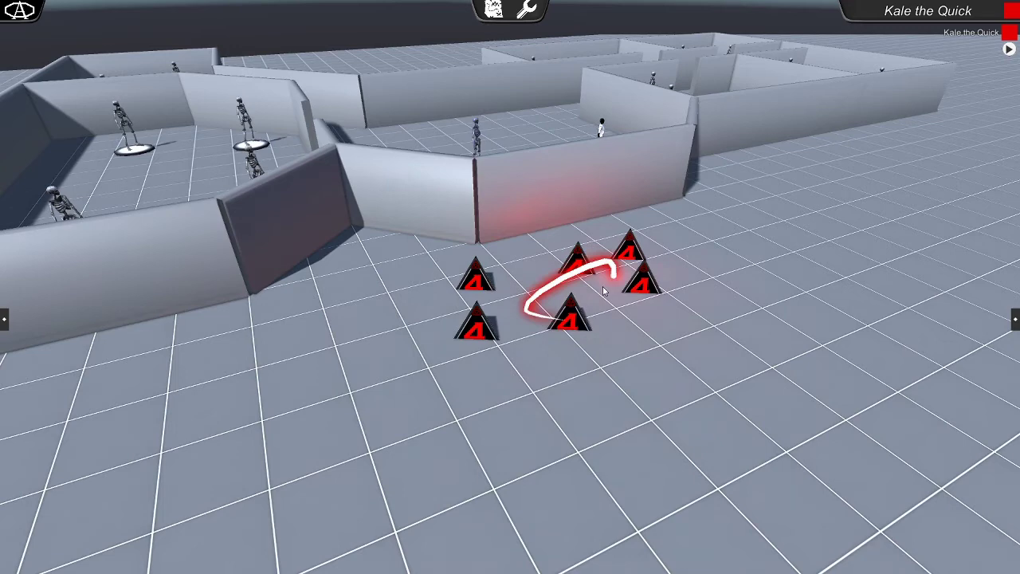
- Toggle between edit mode and play mode several times, ending in edit mode
left_click(528, 10)
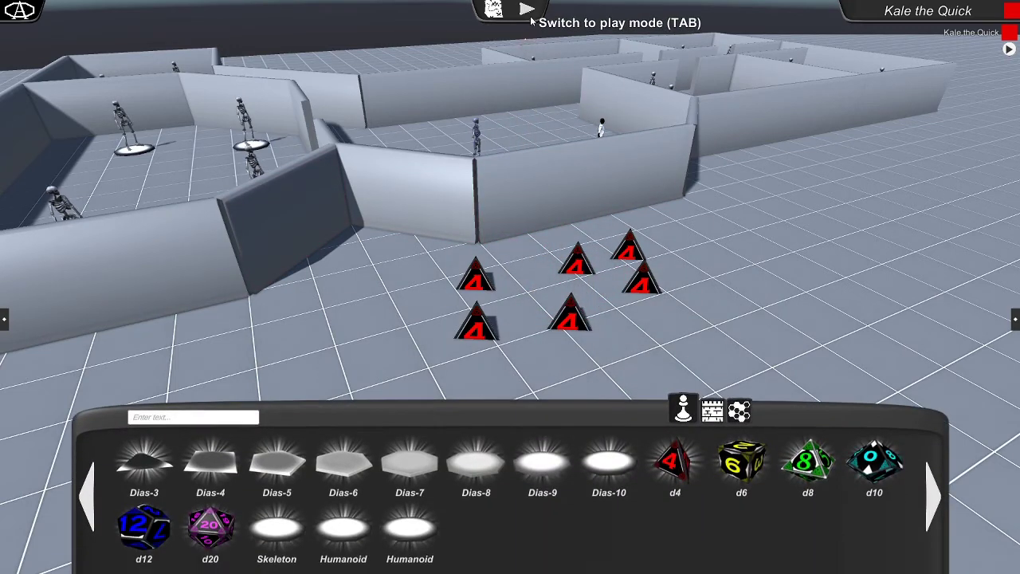
left_click(529, 12)
left_click(530, 12)
left_click(527, 10)
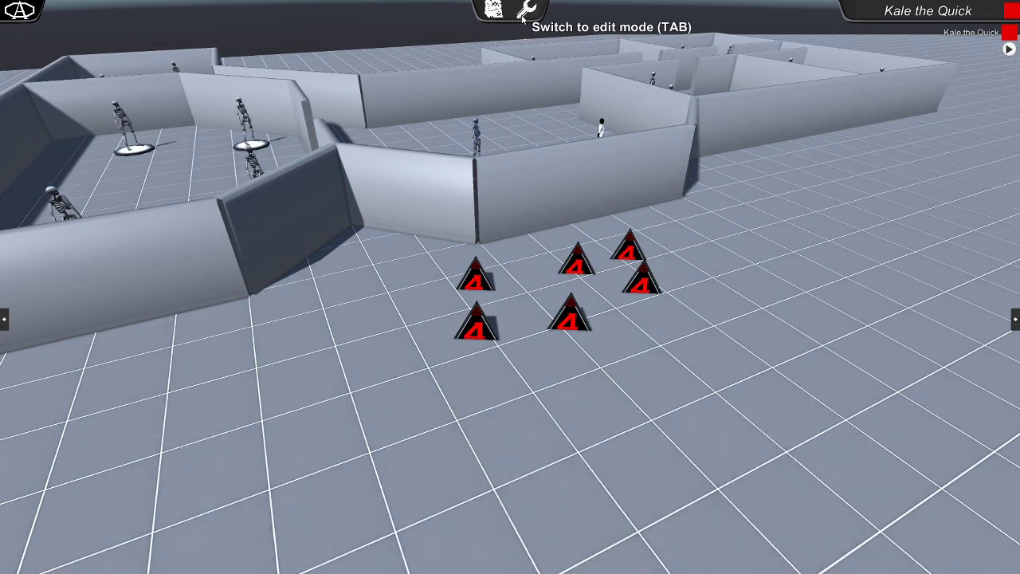
left_click(524, 17)
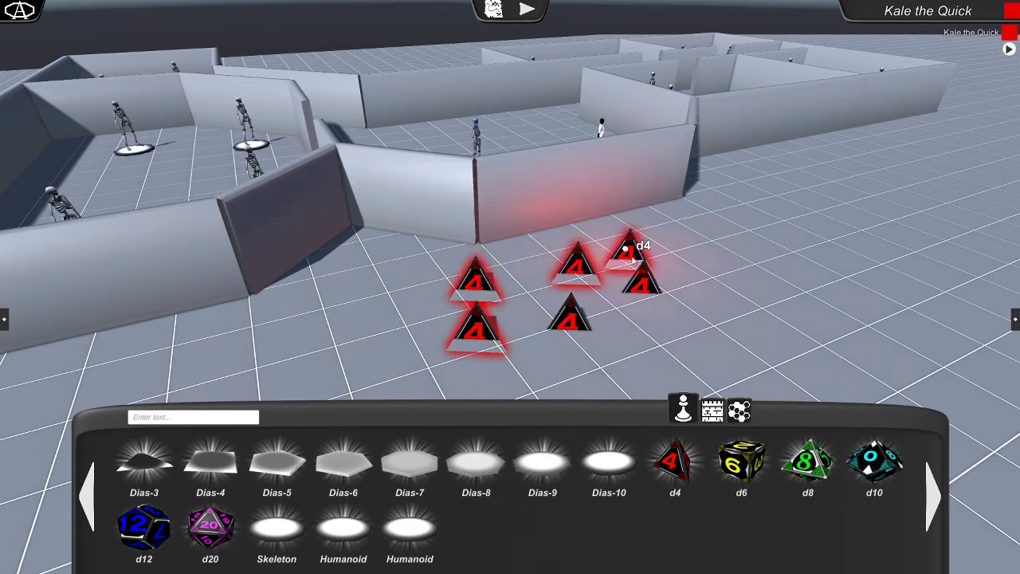
- Select all six d4 dice outside the walls and delete them together
left_click(645, 287)
left_click(571, 322)
key("q")
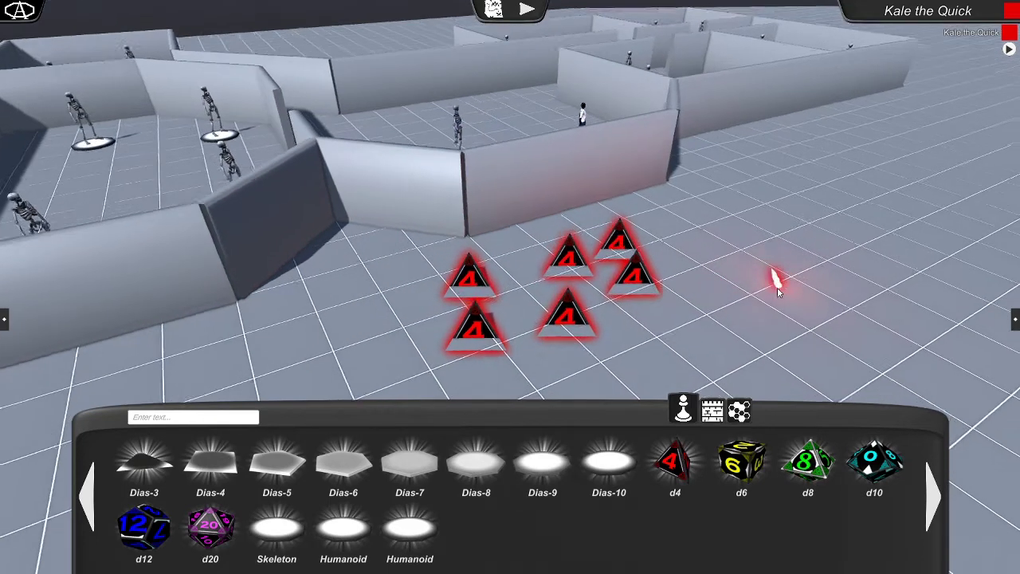
mouse_move(541, 281)
left_mouse_down()
mouse_move(646, 274)
mouse_move(529, 285)
mouse_move(539, 288)
left_mouse_up()
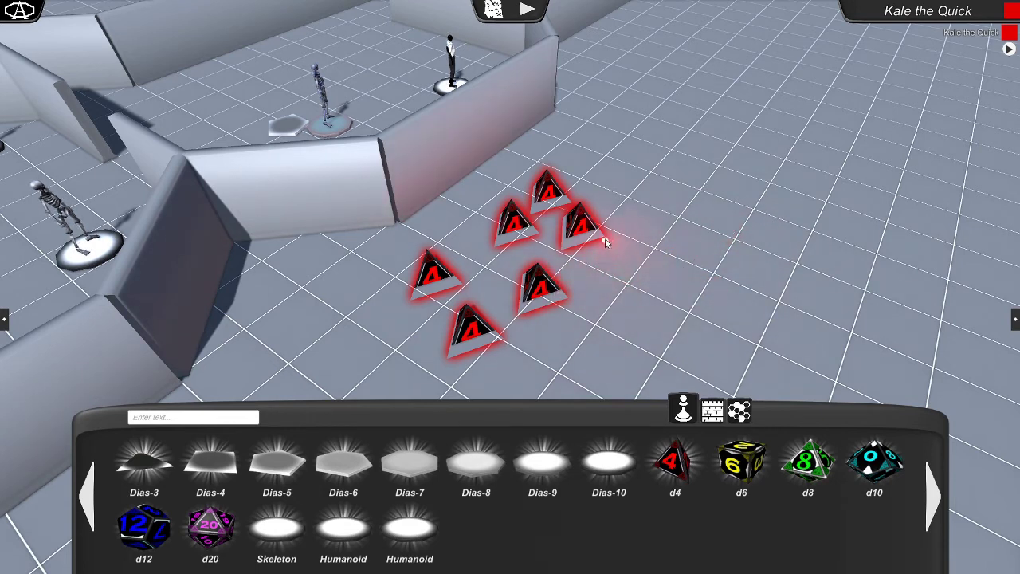
key("Delete")
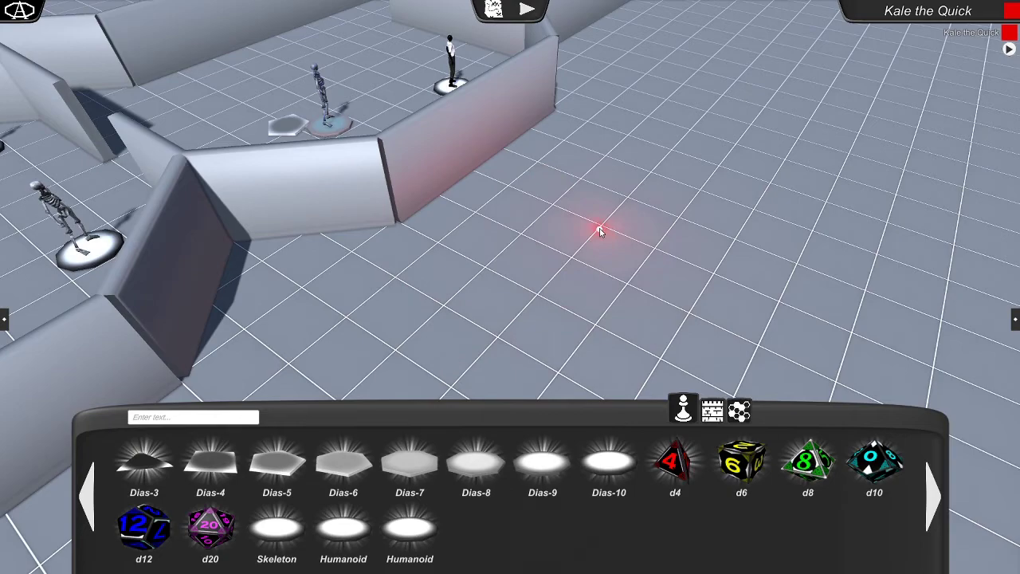
- Select the four skeletons in the large angular room at the near end of the map and delete them together
key("q")
key("e")
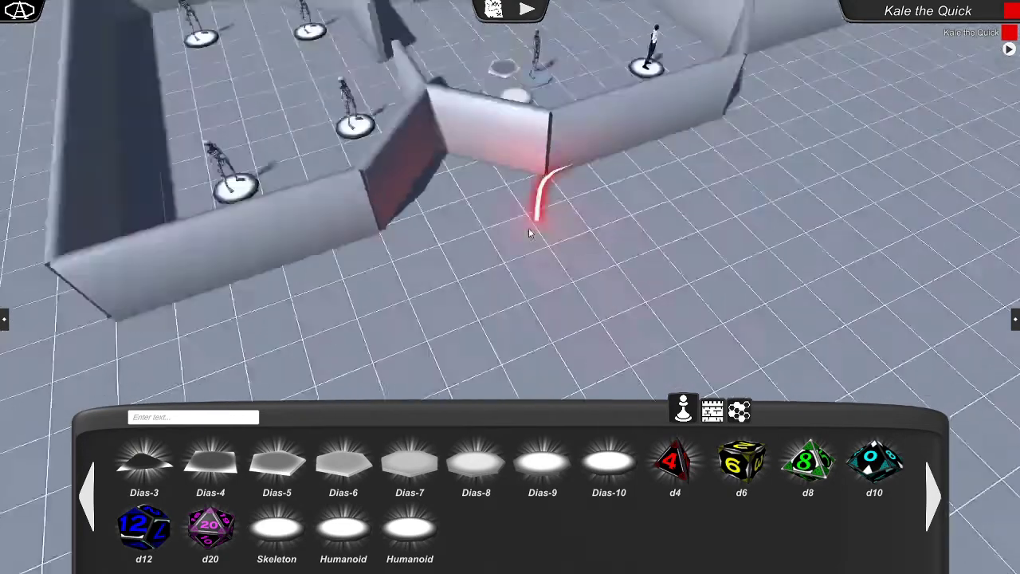
key("a")
key("a")
scroll(522, 225, "down", 1)
left_click(591, 196)
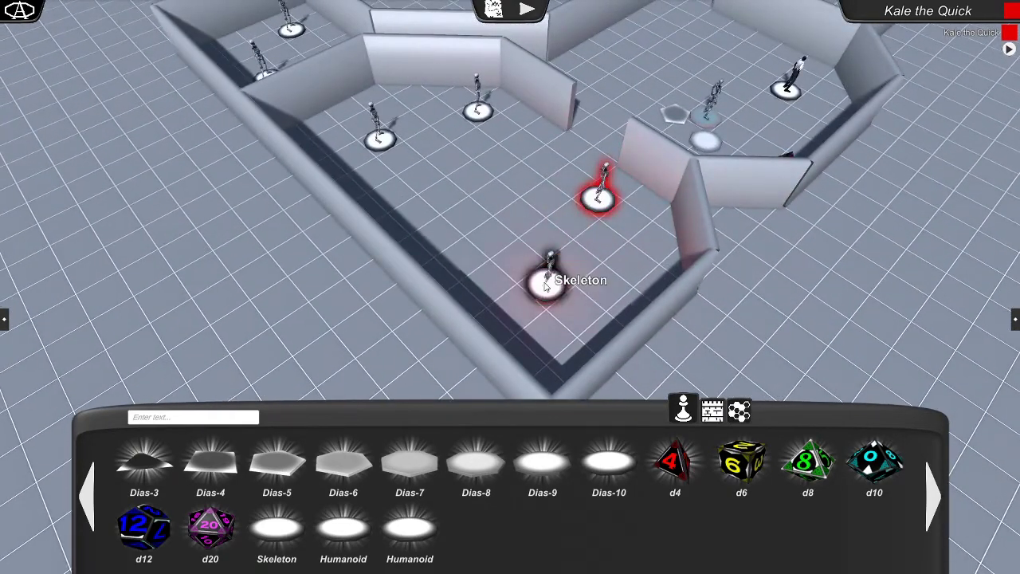
left_click(551, 280, "shift")
left_click(489, 118, "shift")
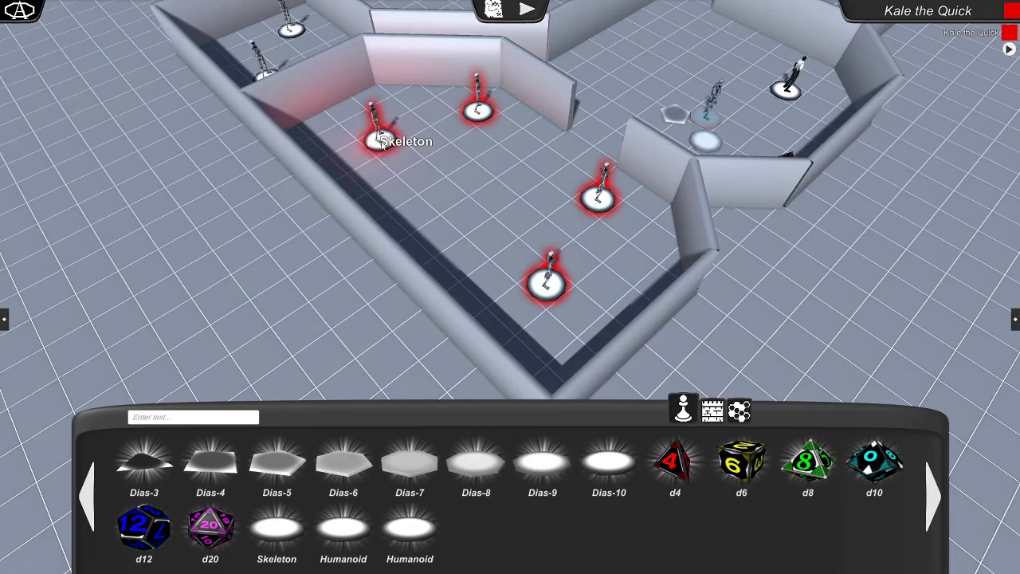
key("Delete")
- Clear the entire current map and switch from edit mode to play mode
key("e")
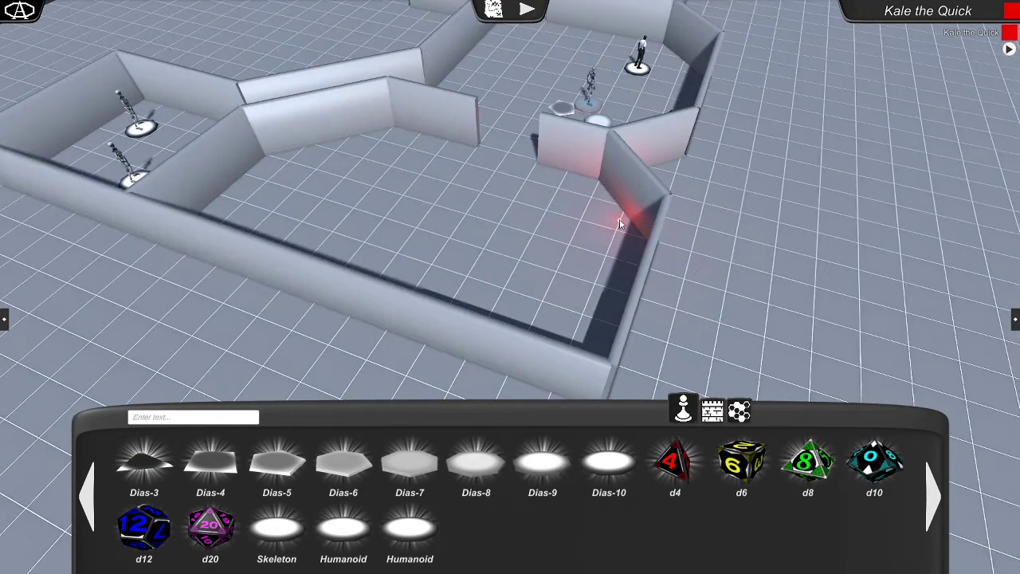
scroll(670, 232, "up", 2)
scroll(670, 232, "down", 3)
key("e")
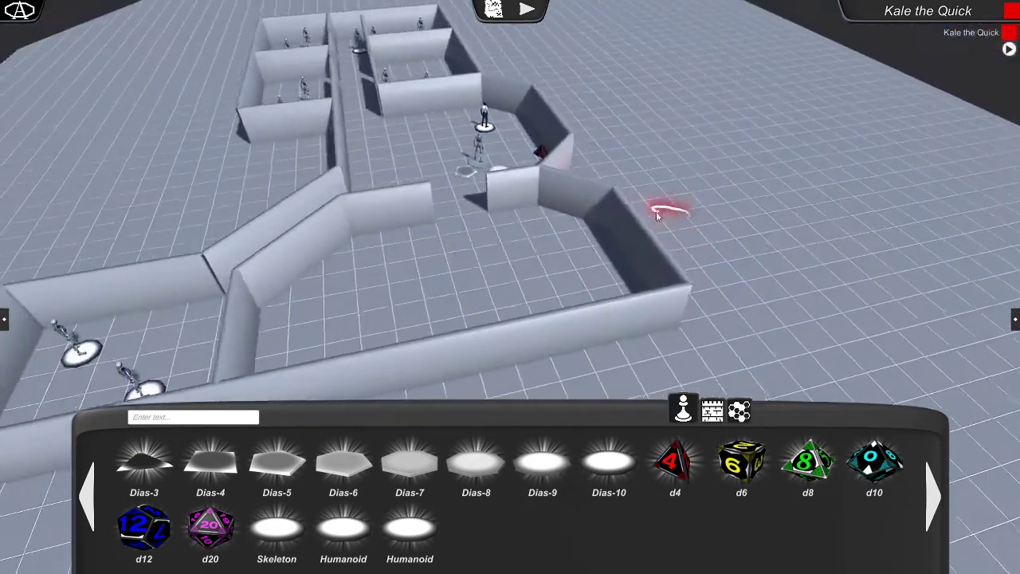
key("w")
key("q")
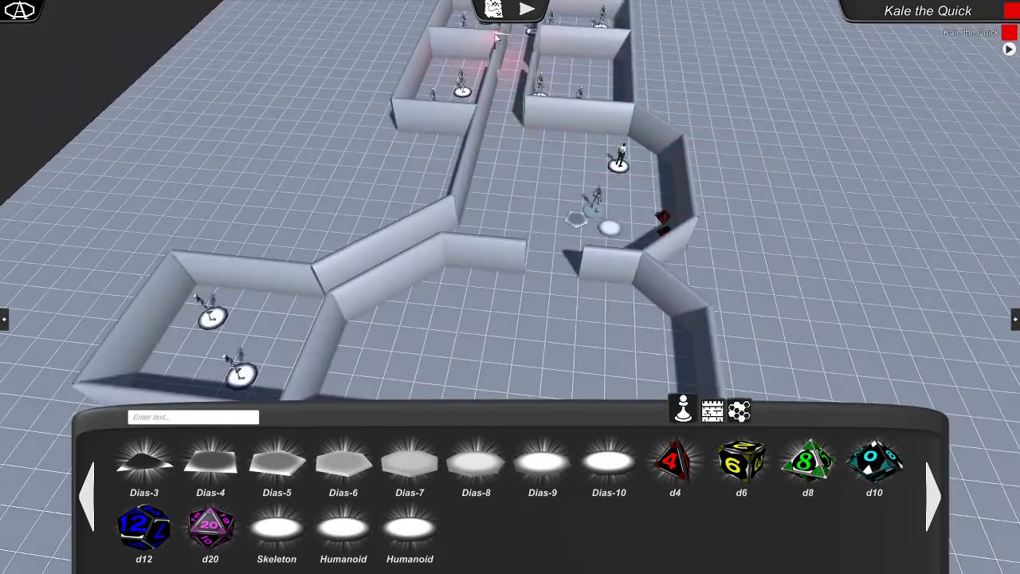
left_click(493, 8)
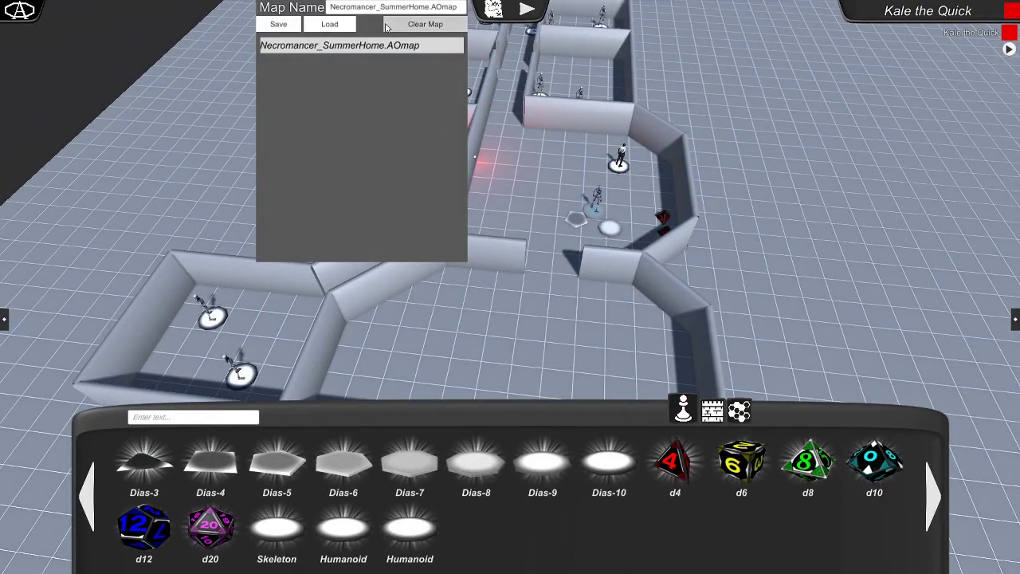
left_click(425, 24)
left_click(489, 8)
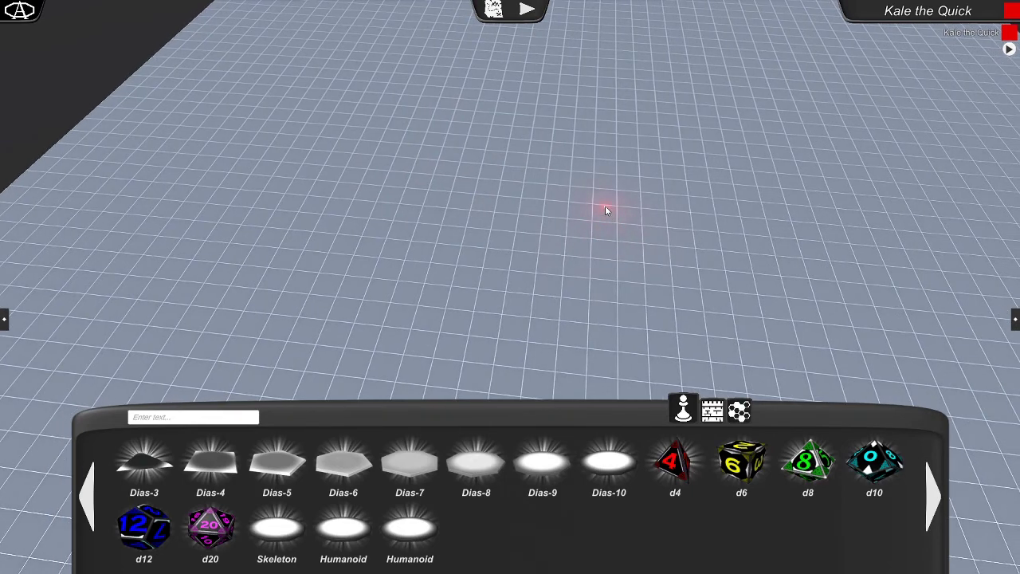
key("space")
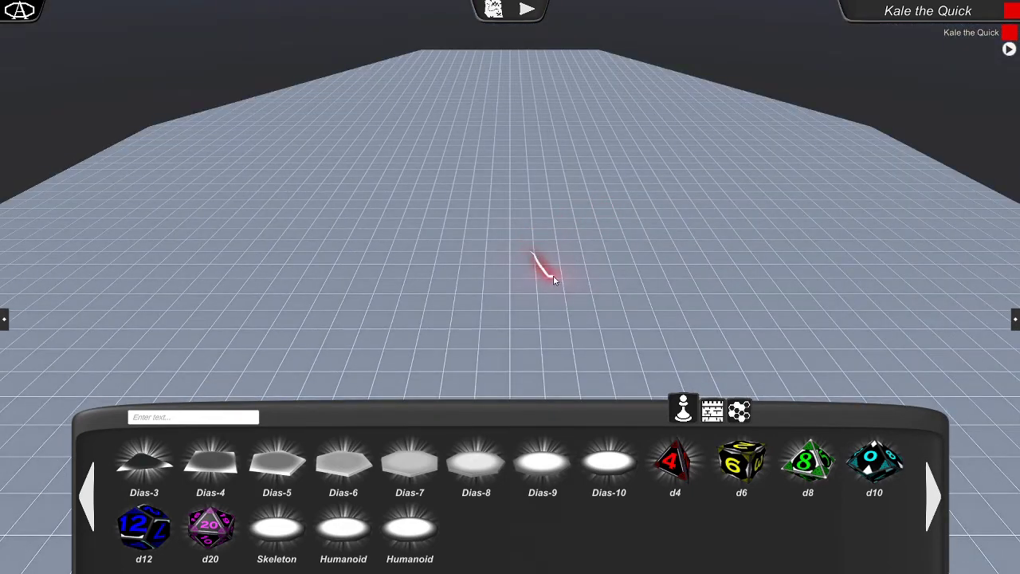
key("Tab")
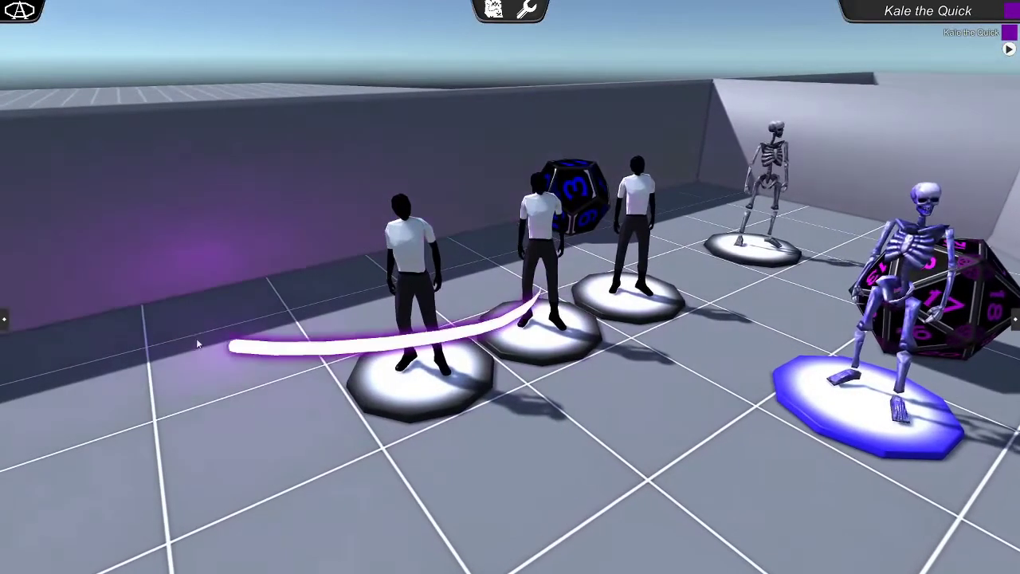
- Select the nearest white-shirted humanoid and set its Tint 4 colour to red (R 254, G 67, B 66)
left_click(390, 363)
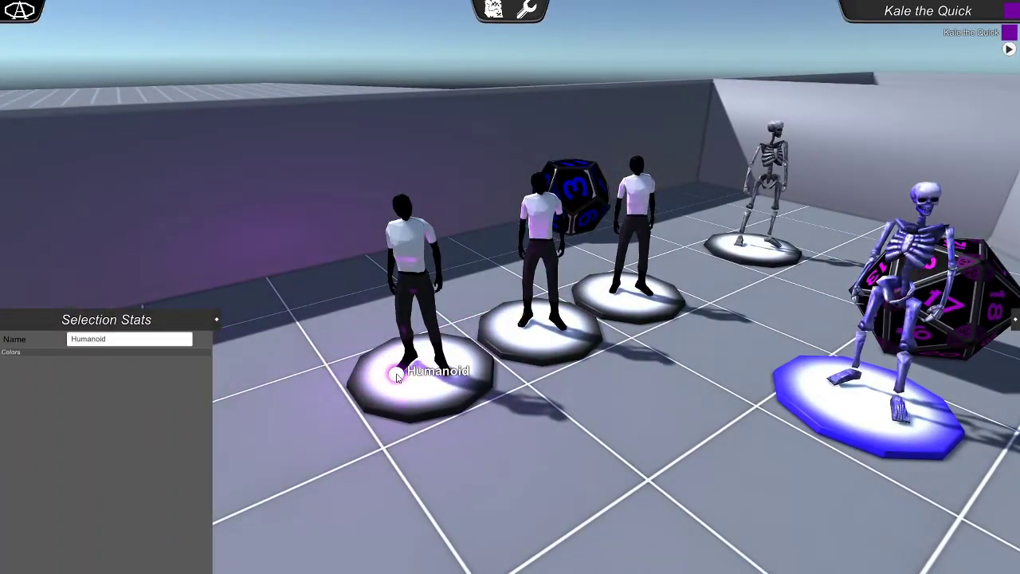
left_click(54, 352)
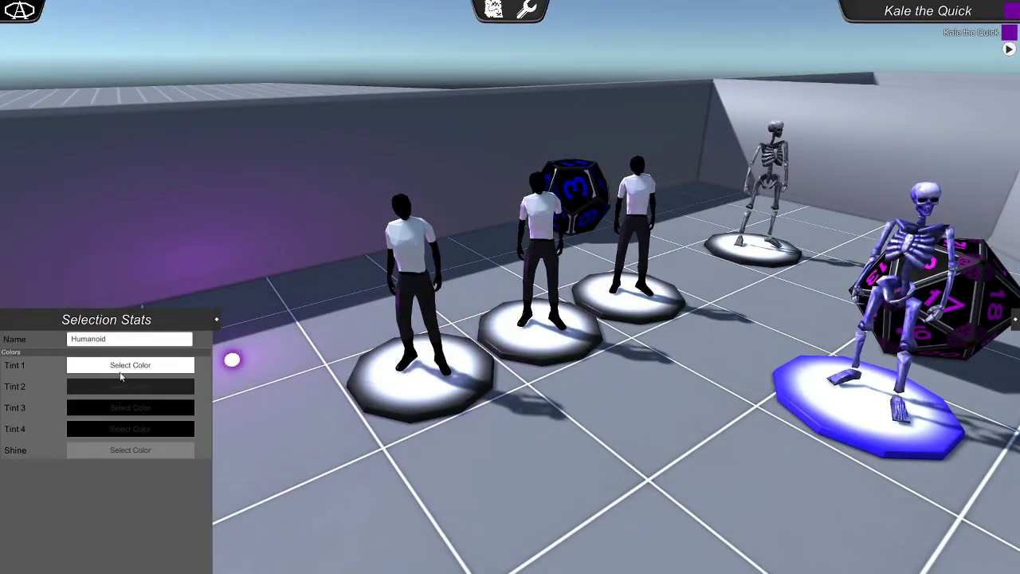
left_click(106, 429)
left_click_drag(275, 425, 321, 342)
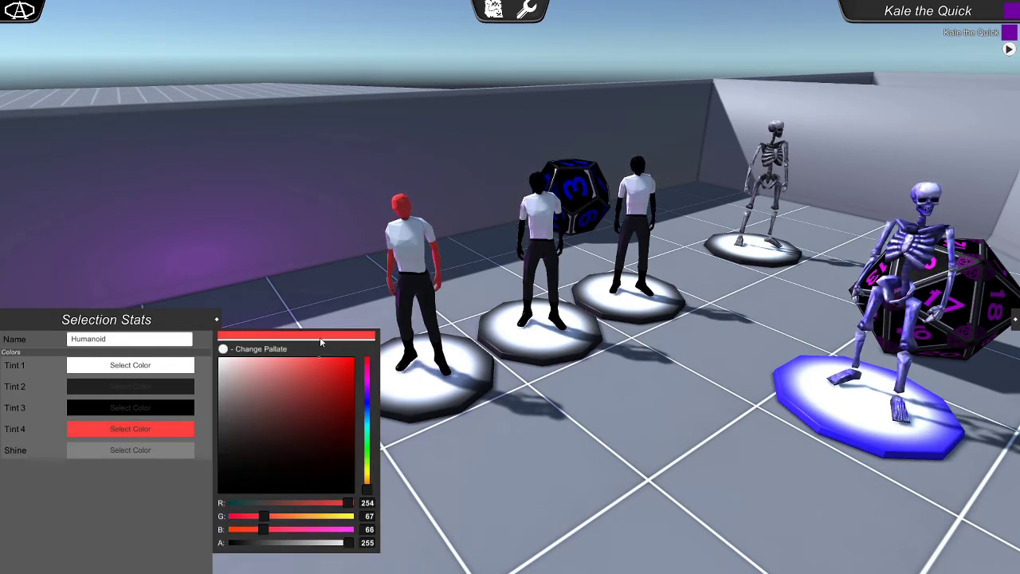
- Set the selected humanoid's Tint 2 colour to light pink (R 235, G 155, B 155)
left_click(140, 386)
mouse_move(275, 381)
left_mouse_down()
mouse_move(274, 409)
mouse_move(274, 370)
mouse_move(264, 367)
left_mouse_up()
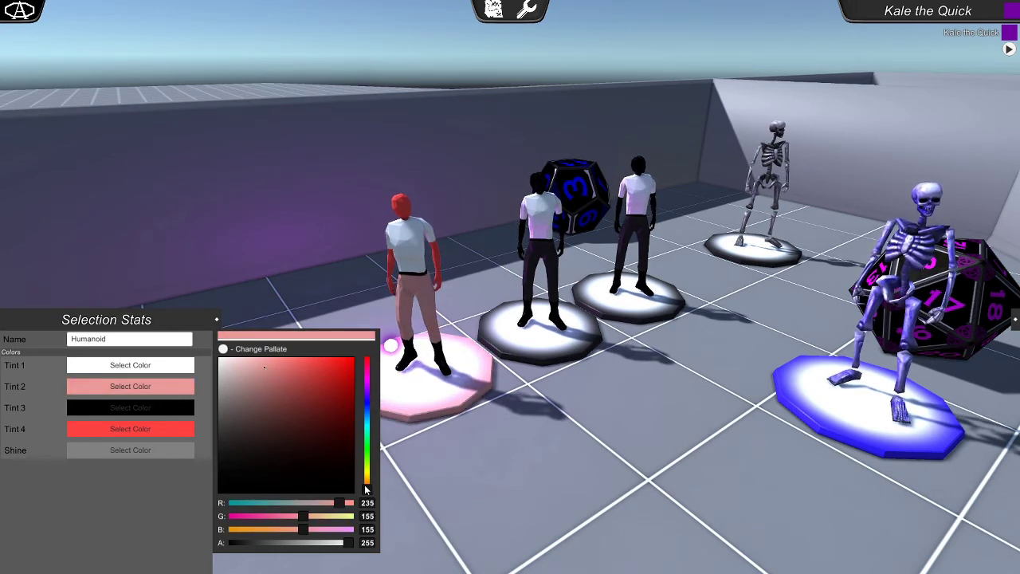